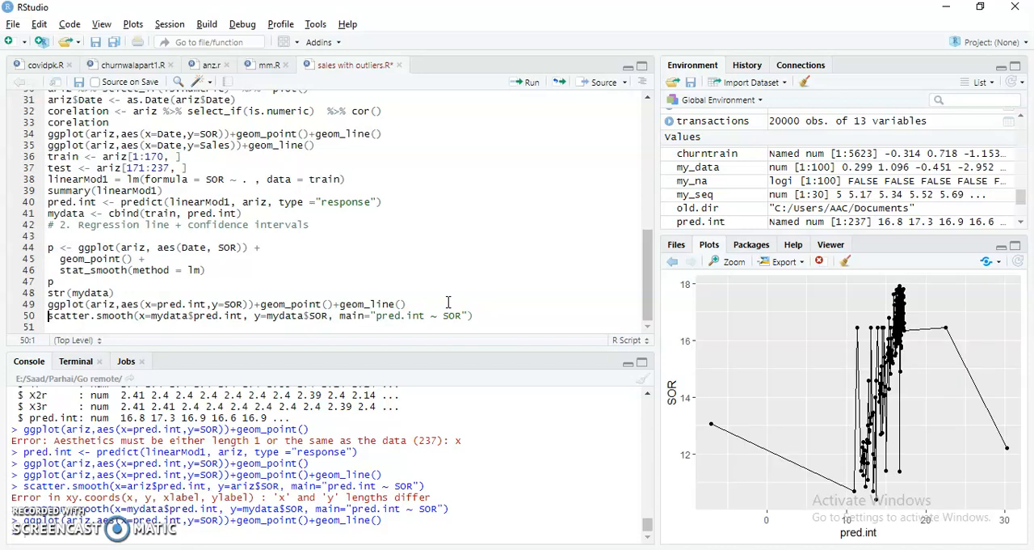
Run the scatter.smooth plot of pred.int against SOR and the ggplot of SOR by Date with points and lines
key(ctrl+Return)
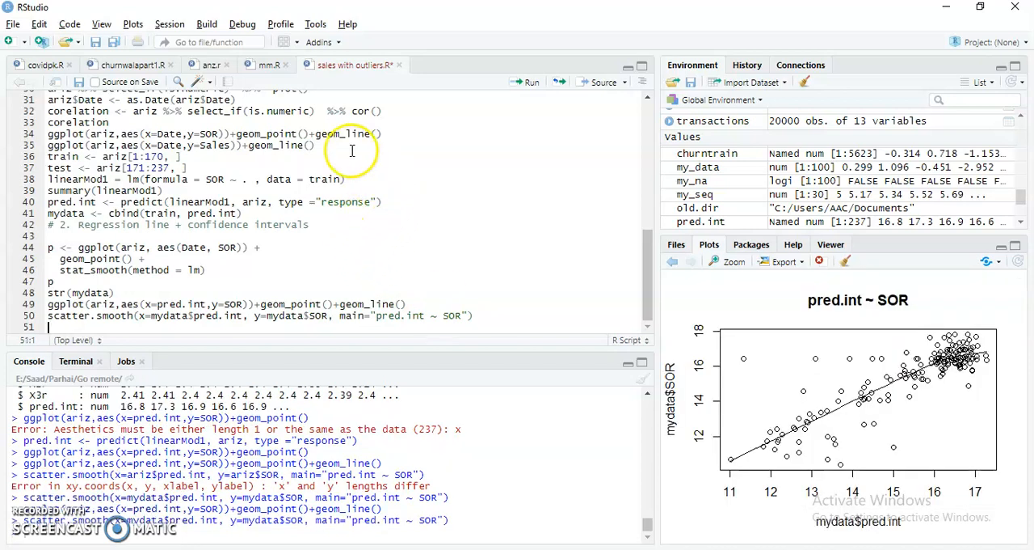
click(391, 133)
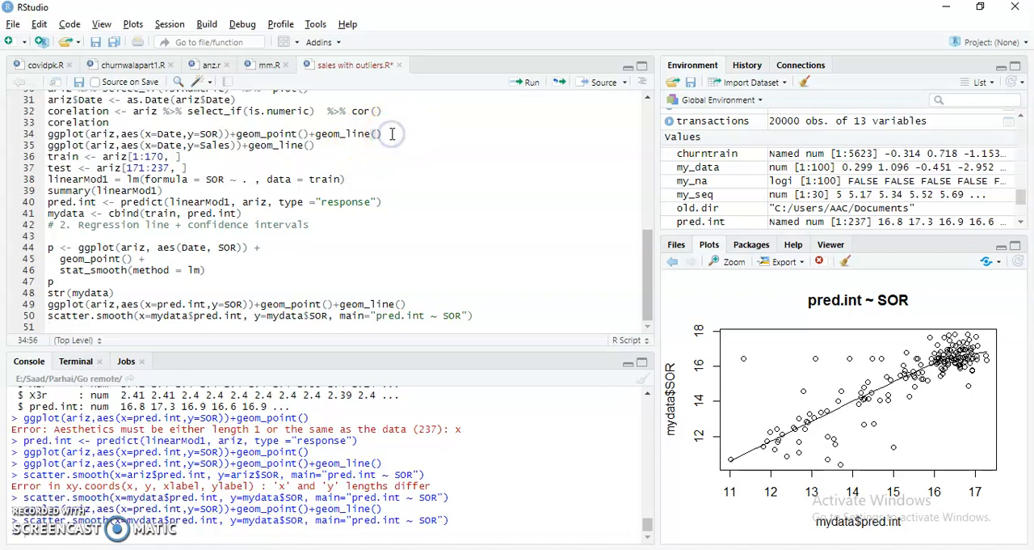
key(ctrl+Return)
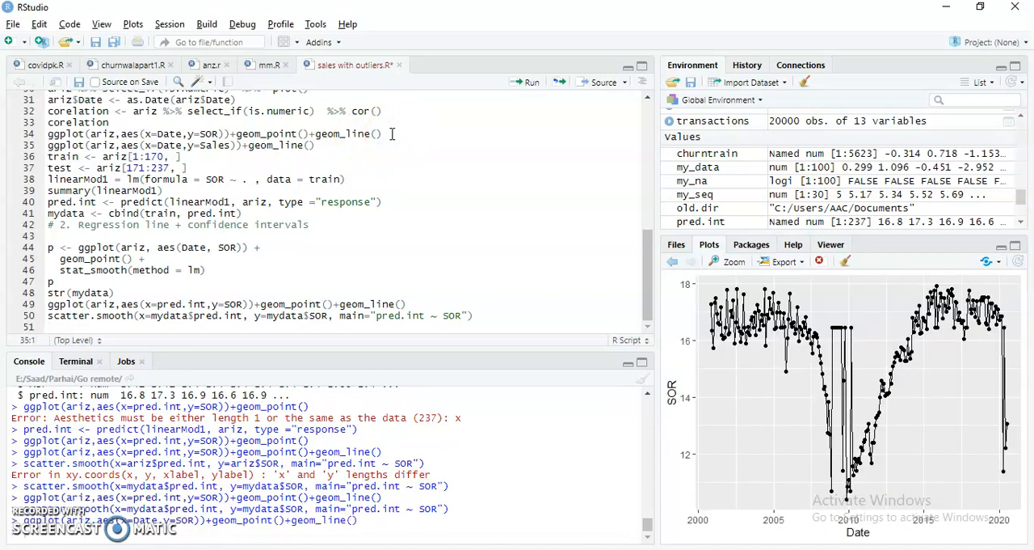
Change the y aesthetic of the line-only ariz ggplot on line 35 to SOR and run it
key(ctrl+Return)
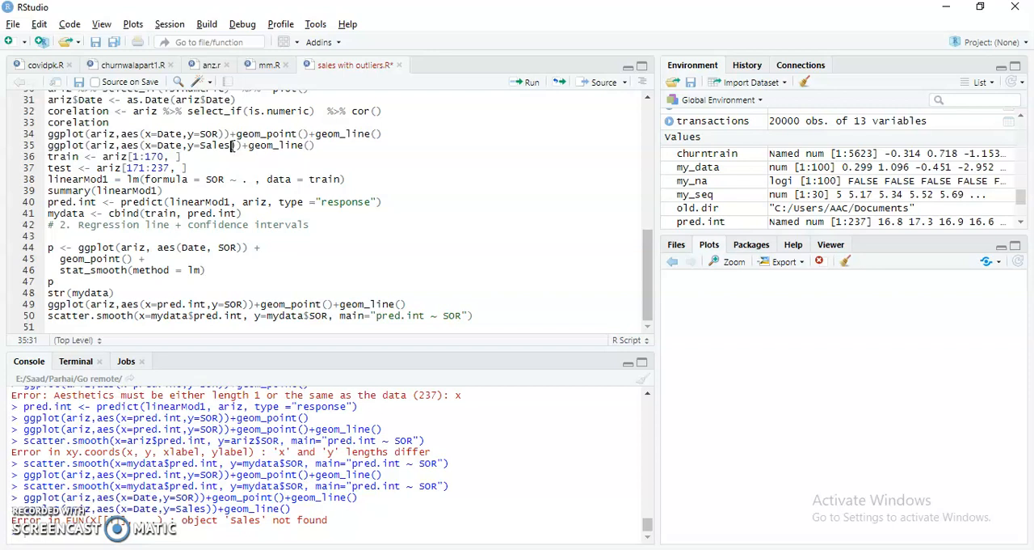
drag(230, 146, 202, 147)
text(OR)
key(ctrl+Return)
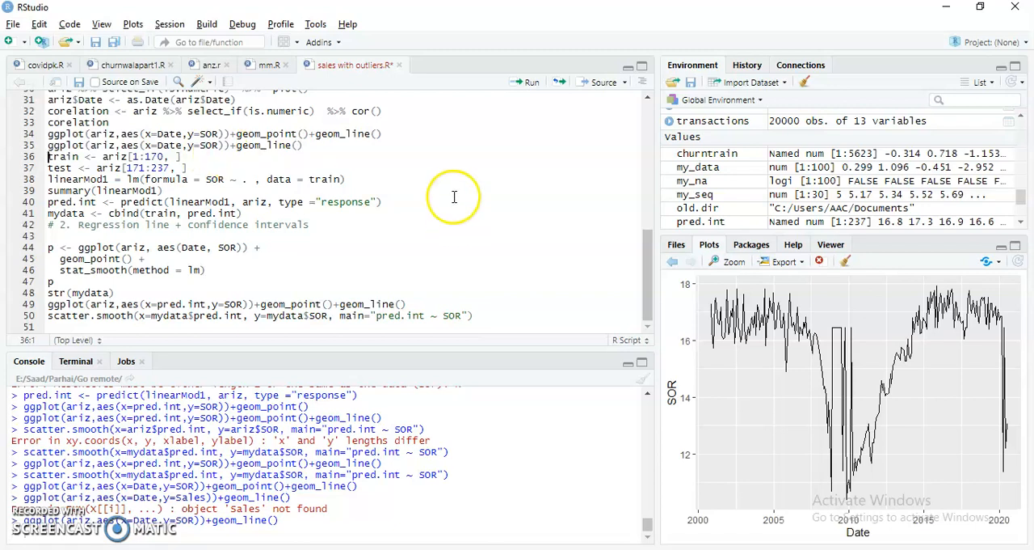
Run the point plot and the line plot of Sales by Date for the amal data
scroll(466, 195, up, 7)
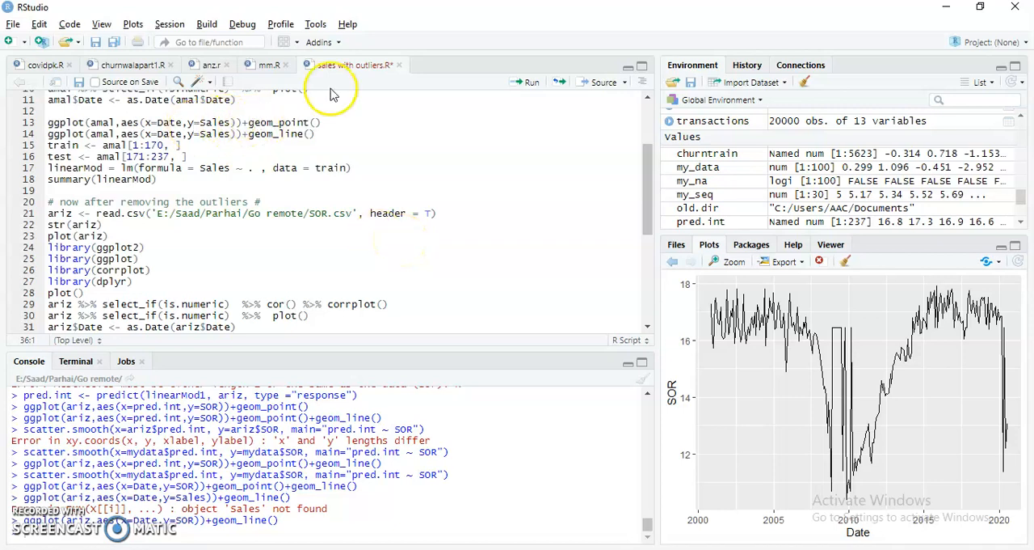
click(329, 118)
key(ctrl+Return)
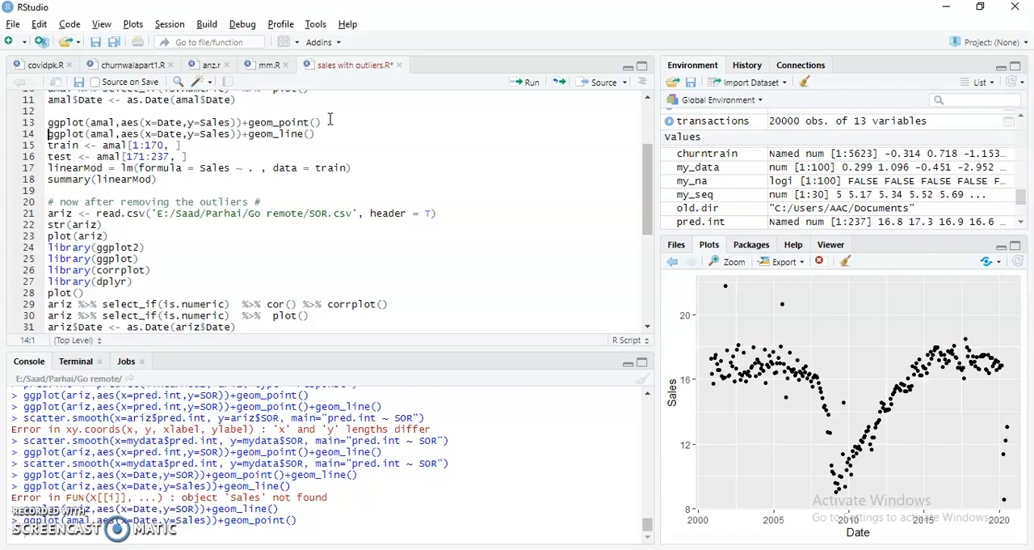
key(ctrl+Return)
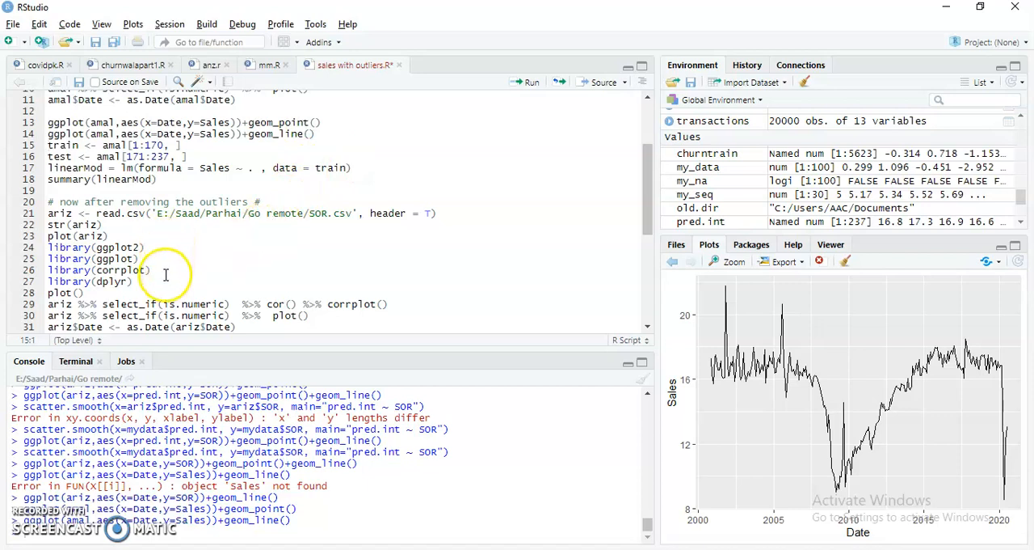
Run the corrplot of the numeric ariz columns and print the corelation matrix to review its coefficients
click(185, 304)
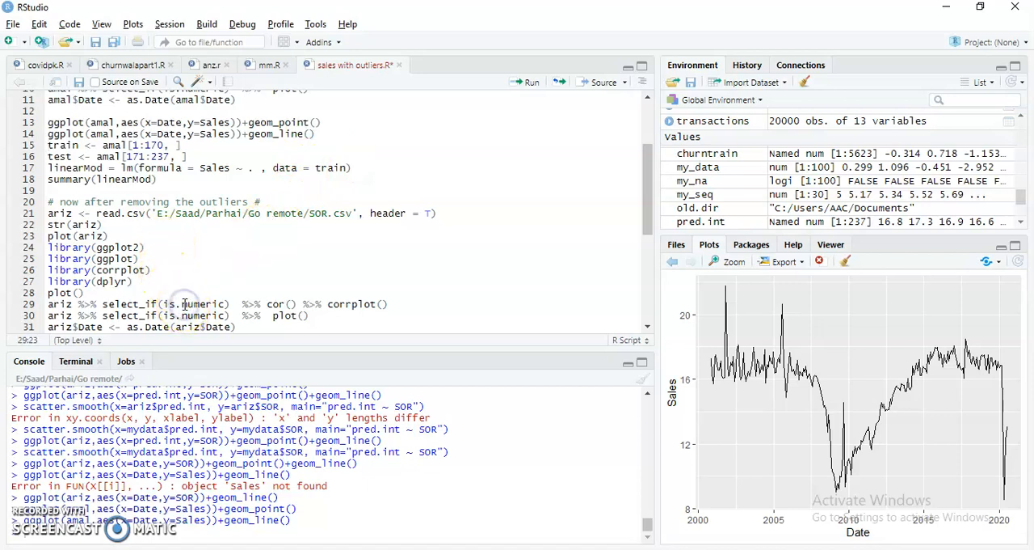
key(ctrl+Return)
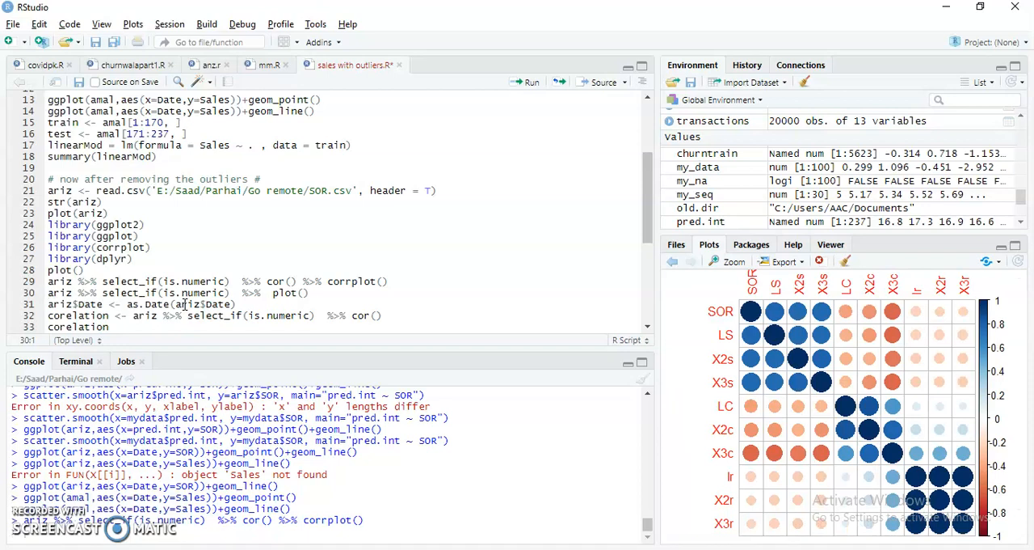
scroll(250, 232, down, 5)
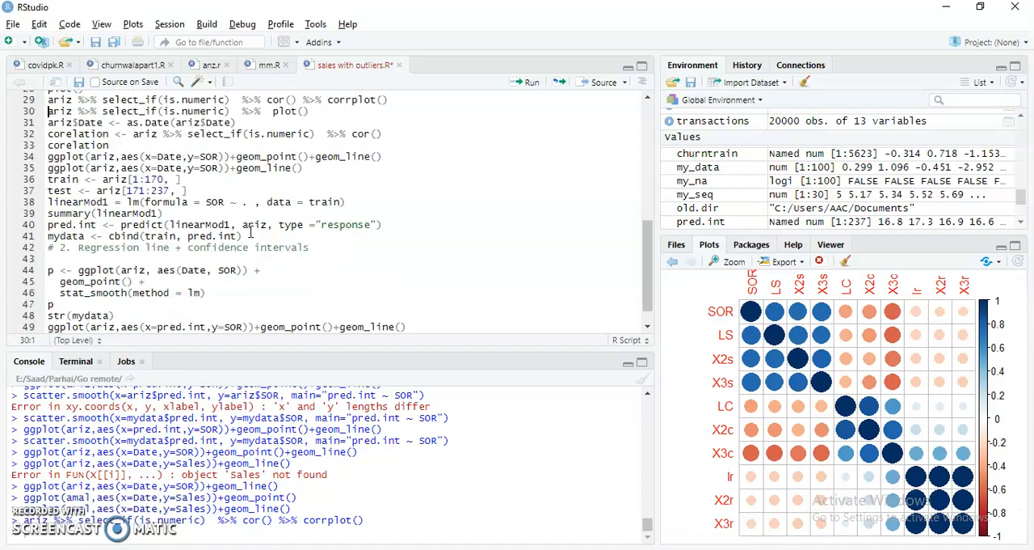
click(142, 145)
key(ctrl+Return)
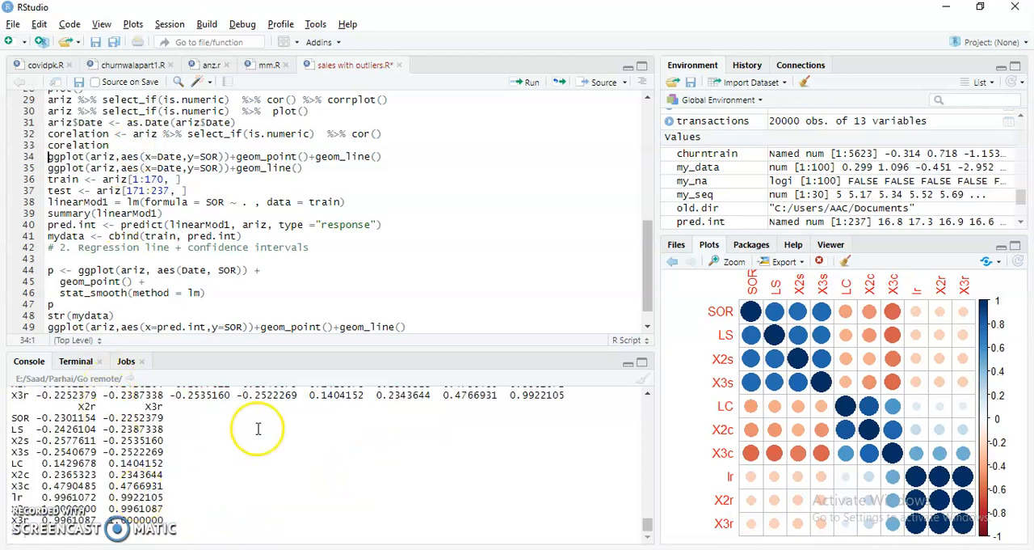
scroll(257, 429, up, 3)
scroll(257, 430, up, 1)
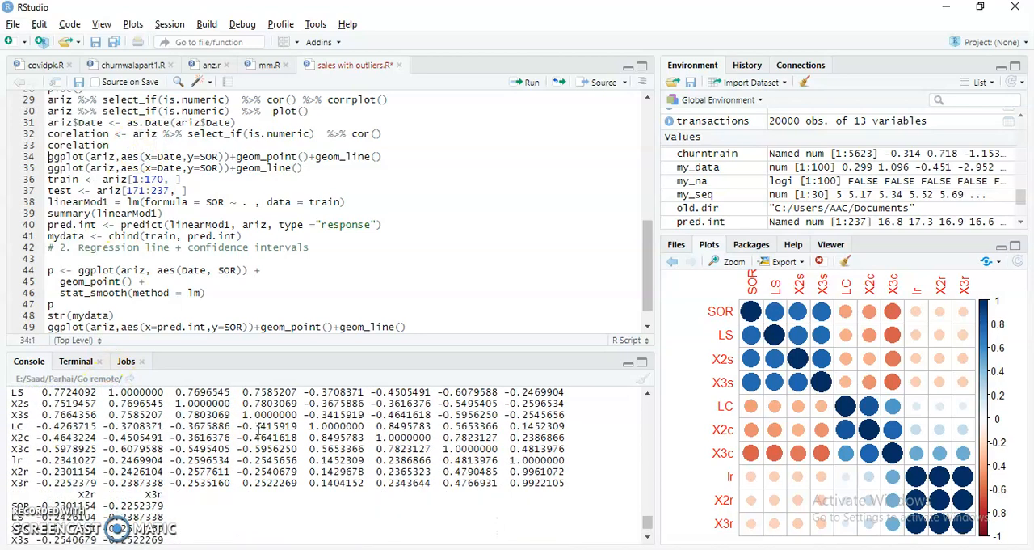
Delete the comment "# 2. Regression line + confidence intervals" and the blank line beneath it
click(266, 206)
scroll(267, 206, up, 10)
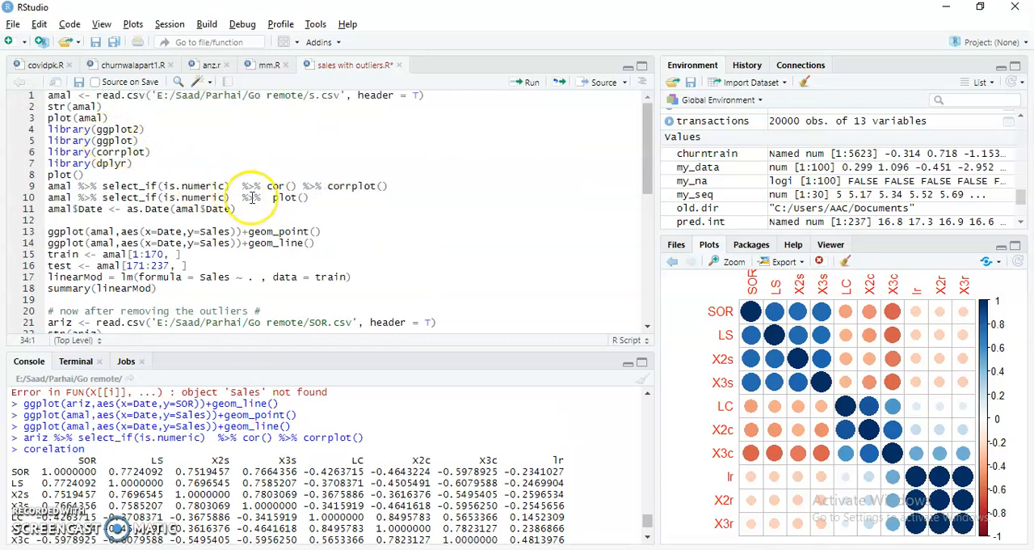
scroll(253, 197, down, 10)
scroll(253, 197, up, 6)
scroll(253, 197, down, 6)
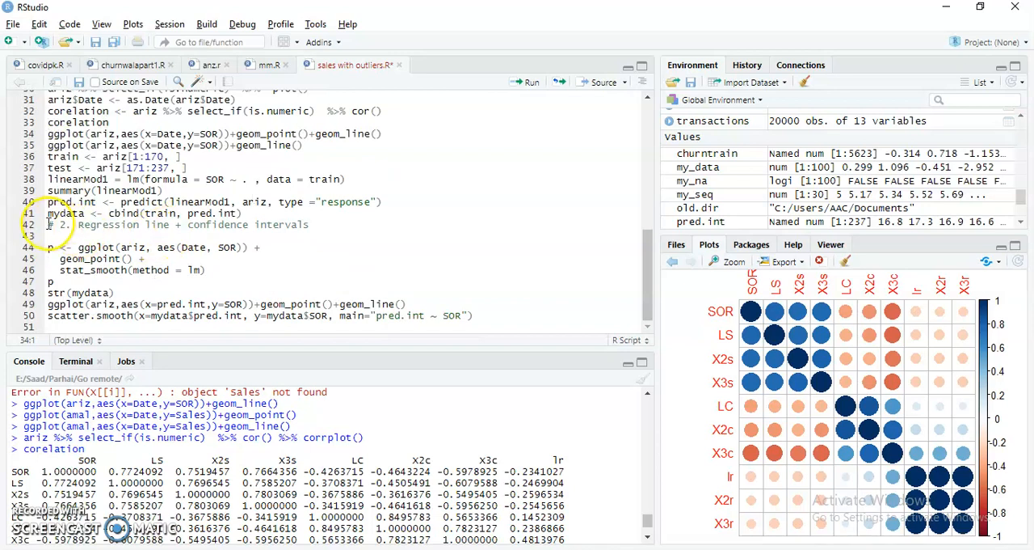
drag(49, 225, 273, 235)
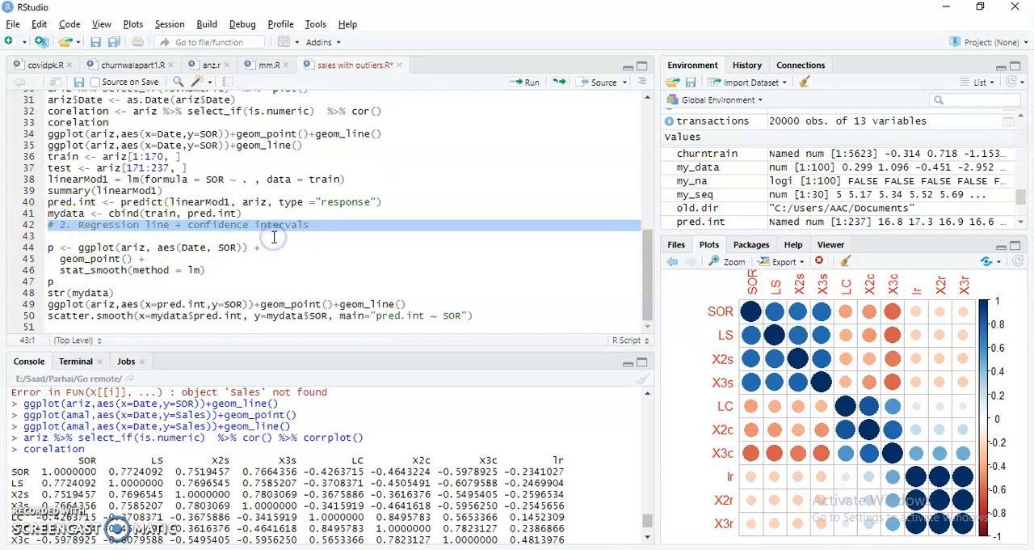
key(Delete)
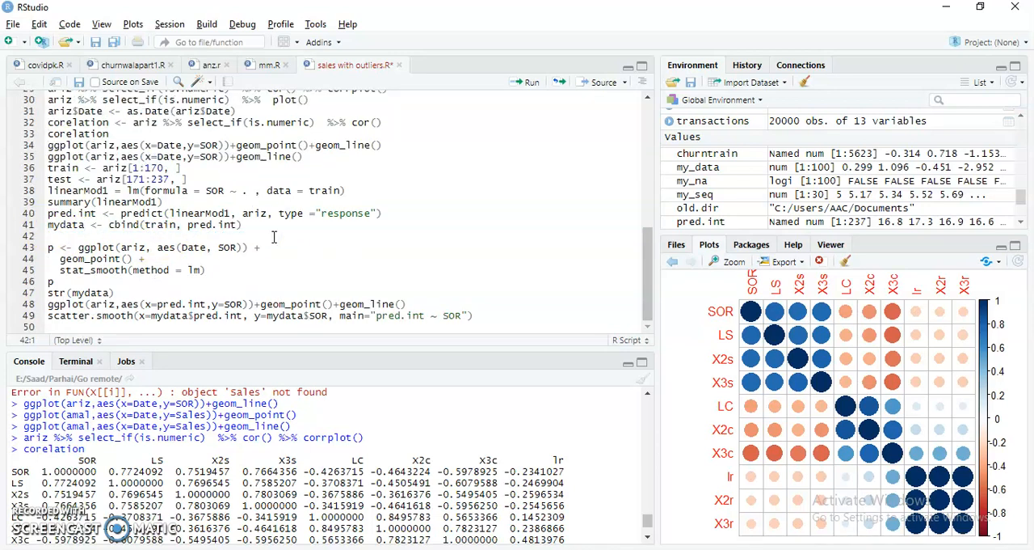
key(BackSpace)
Switch to the sample set workbook in Excel
scroll(292, 196, up, 6)
scroll(291, 197, down, 5)
scroll(291, 196, up, 9)
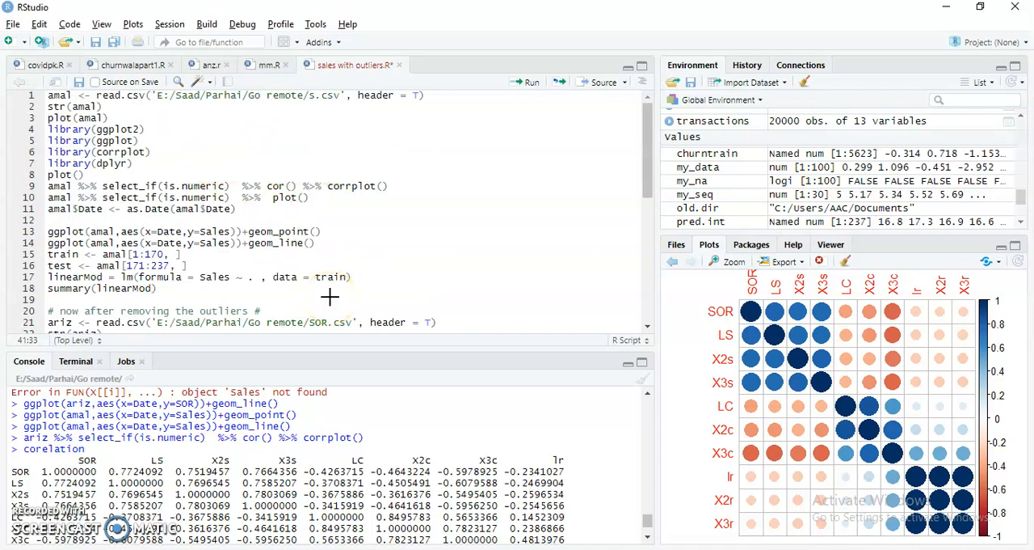
key(alt+Tab)
key(Right)
key(Right)
key(Down)
key(Left)
key(Left)
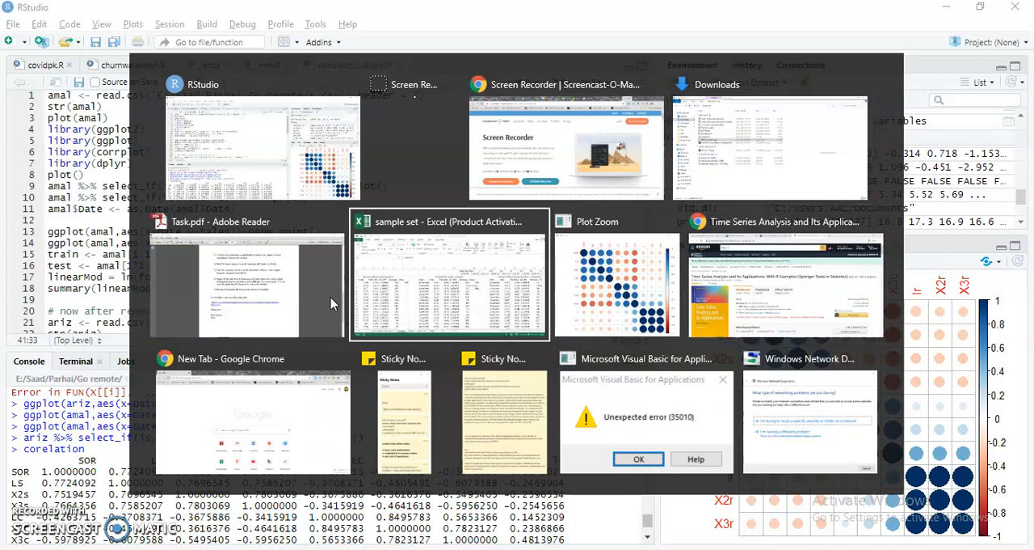
key(Left)
key(Right)
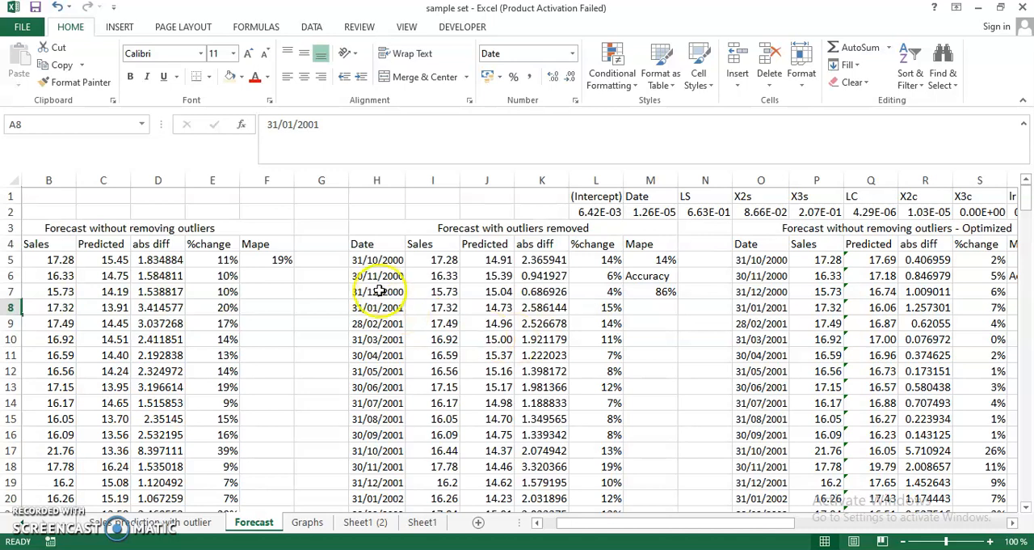
Copy the Accuracy label and formula from M6:M7 to F6:F7 and recalculate the sheet
drag(638, 277, 642, 290)
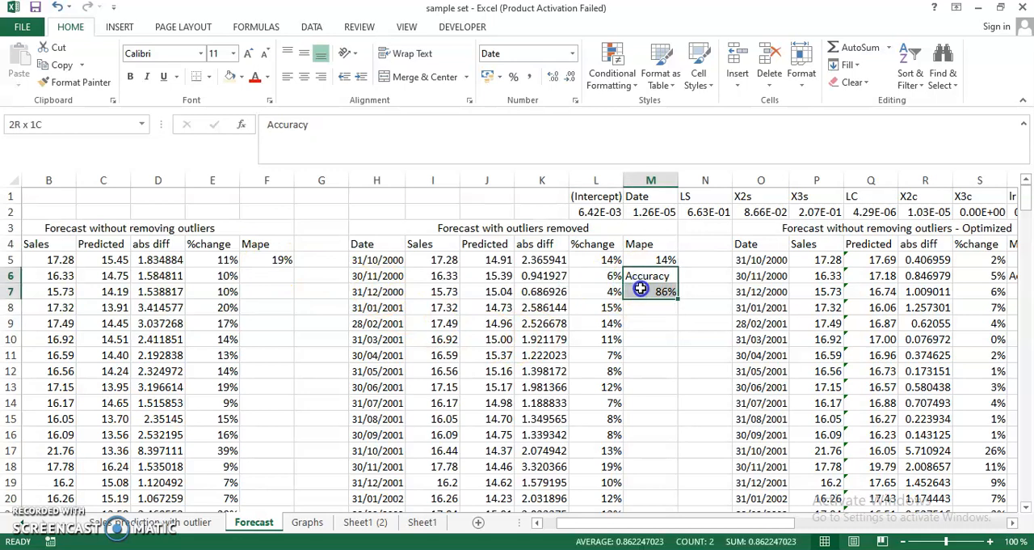
key(ctrl+c)
key(Left)
key(Left)
key(Left)
key(Left)
key(Left)
key(Left)
key(Left)
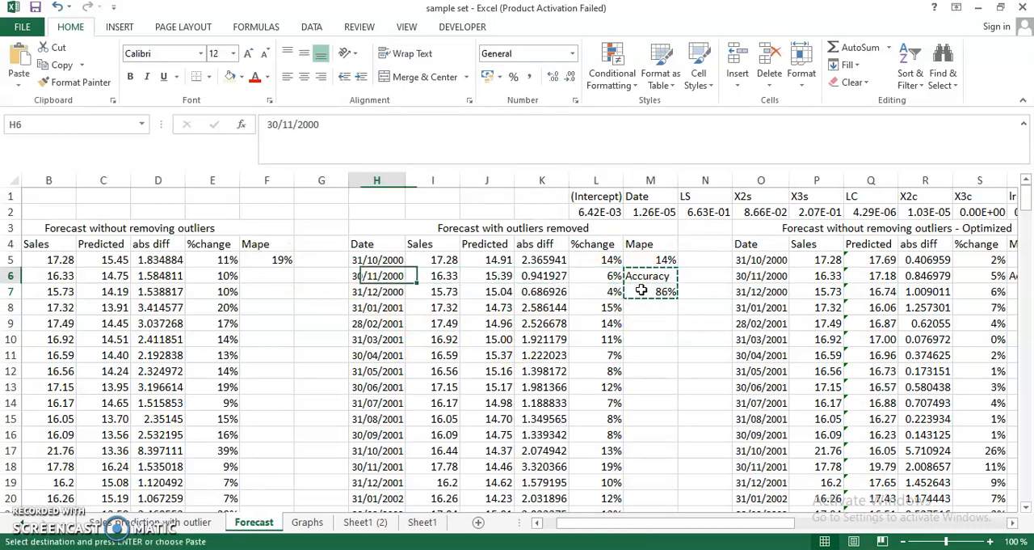
key(ctrl+v)
key(Escape)
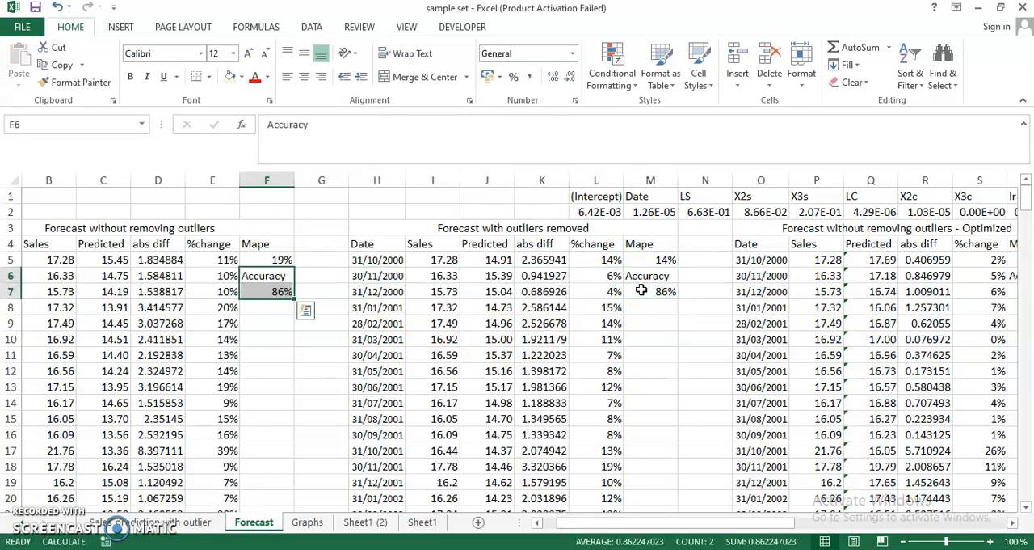
key(F9)
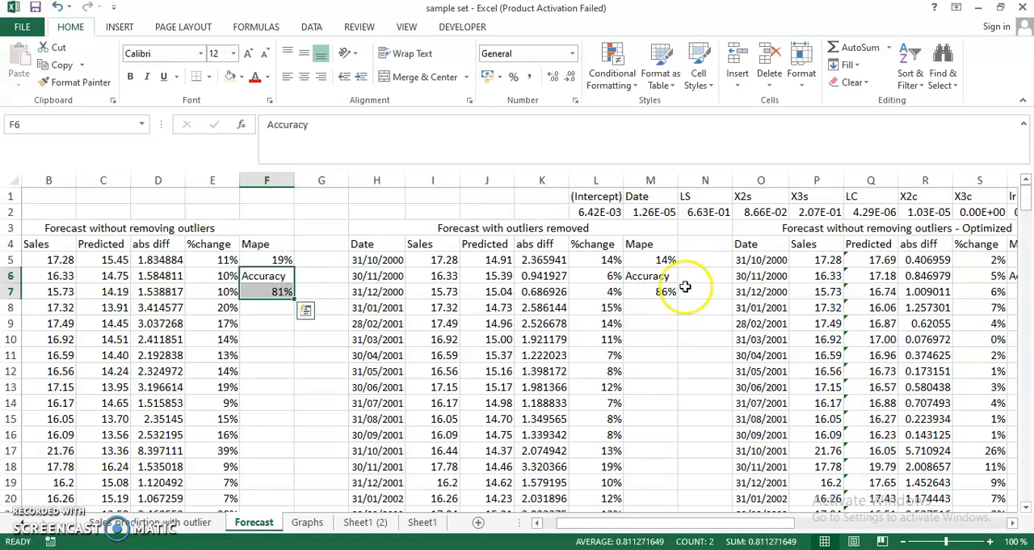
Examine the accuracy and Mape of the outliers-removed forecast and of the optimized forecast without removing outliers
key(Right)
key(Right)
key(Right)
key(Right)
key(Right)
key(Right)
key(Right)
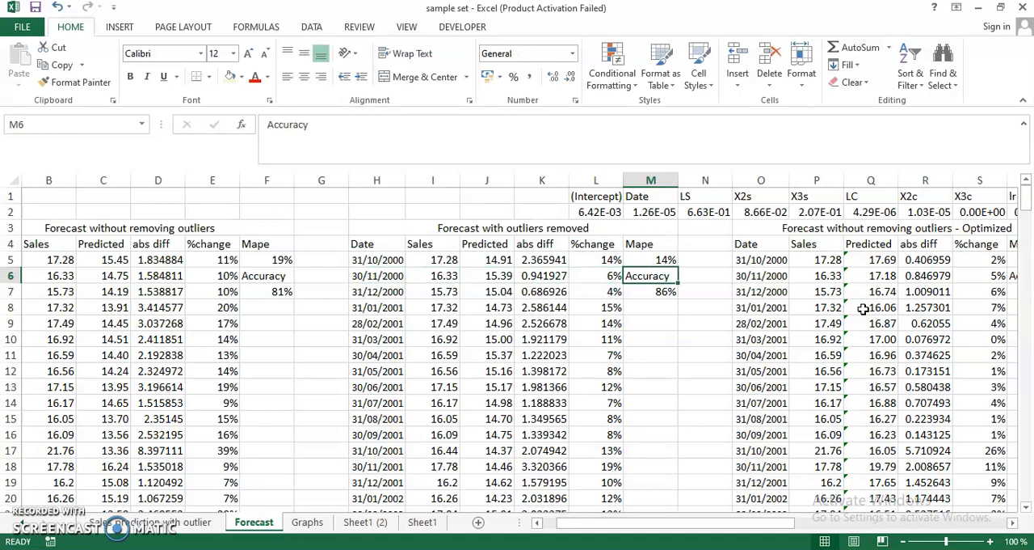
key(Down)
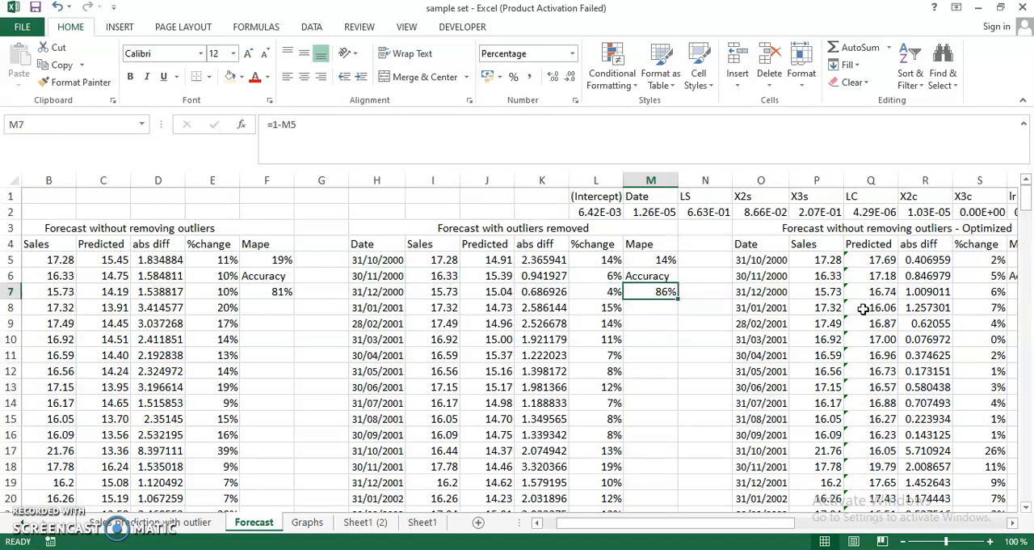
key(Right)
key(Right)
key(Right)
key(Right)
key(Right)
key(Right)
key(Right)
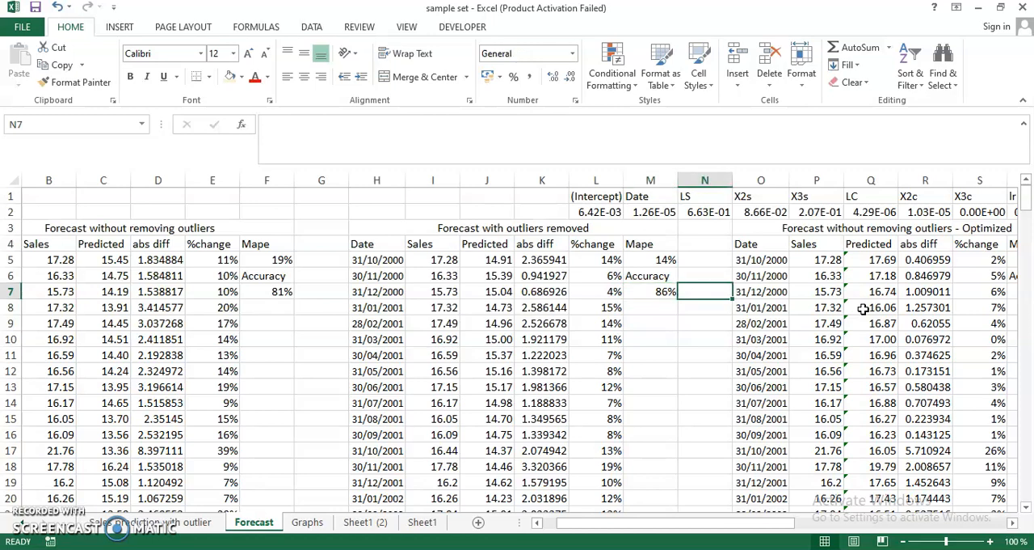
key(Right)
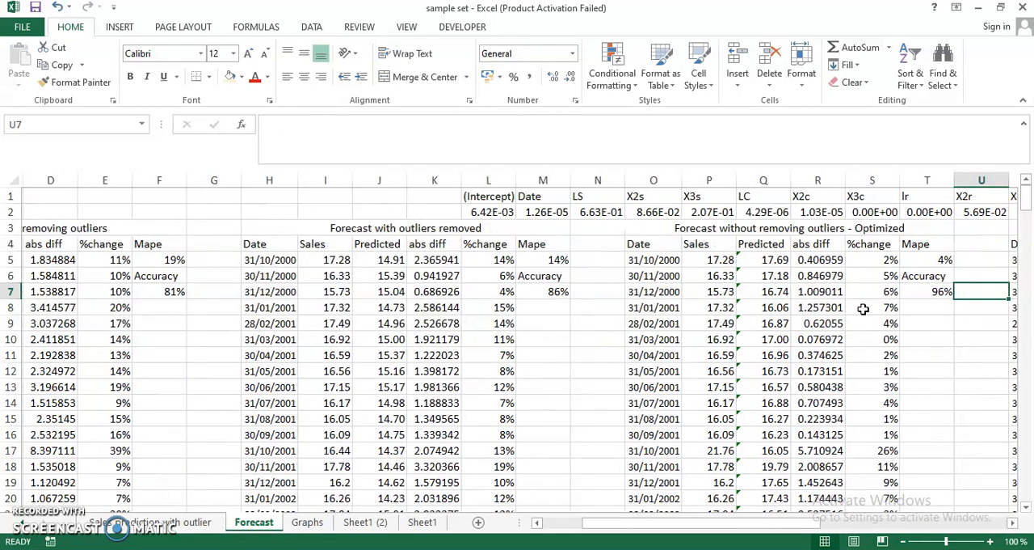
key(Left)
key(Up)
key(Up)
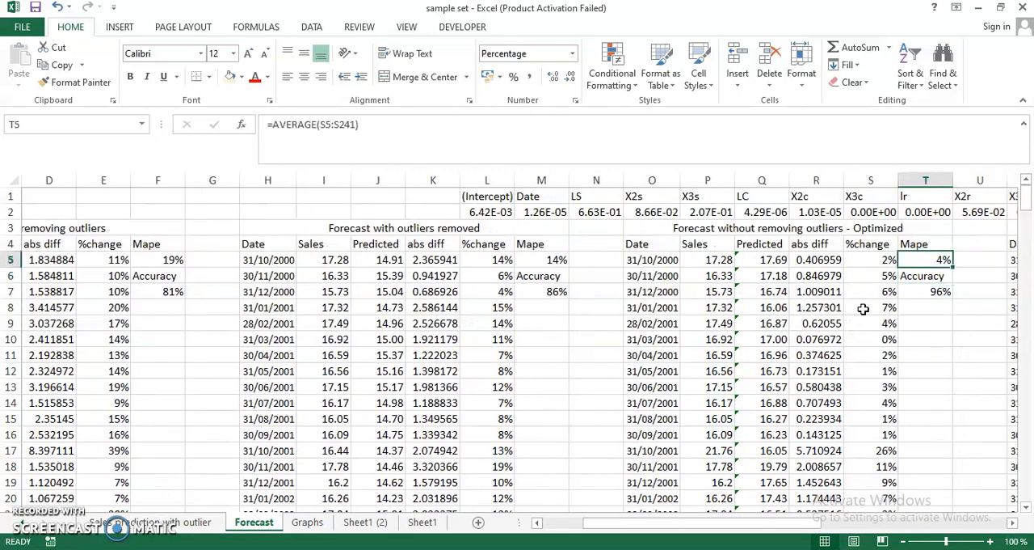
Review the headings of the optimized forecasts and inspect the Predicted formula in X5 for the one after removing outliers
key(Up)
key(Up)
key(Up)
key(Left)
key(Left)
key(Left)
key(Left)
key(Left)
key(Left)
key(Left)
key(Left)
key(Right)
key(Right)
key(Right)
key(Right)
key(Right)
key(Right)
key(Right)
key(Right)
key(Right)
key(Right)
key(Down)
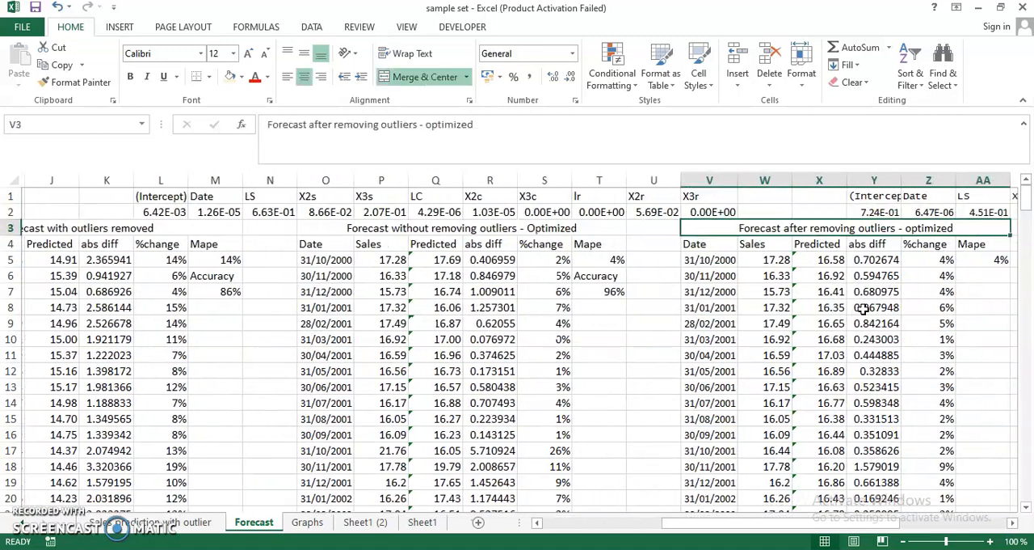
key(Down)
key(Down)
key(Right)
key(Right)
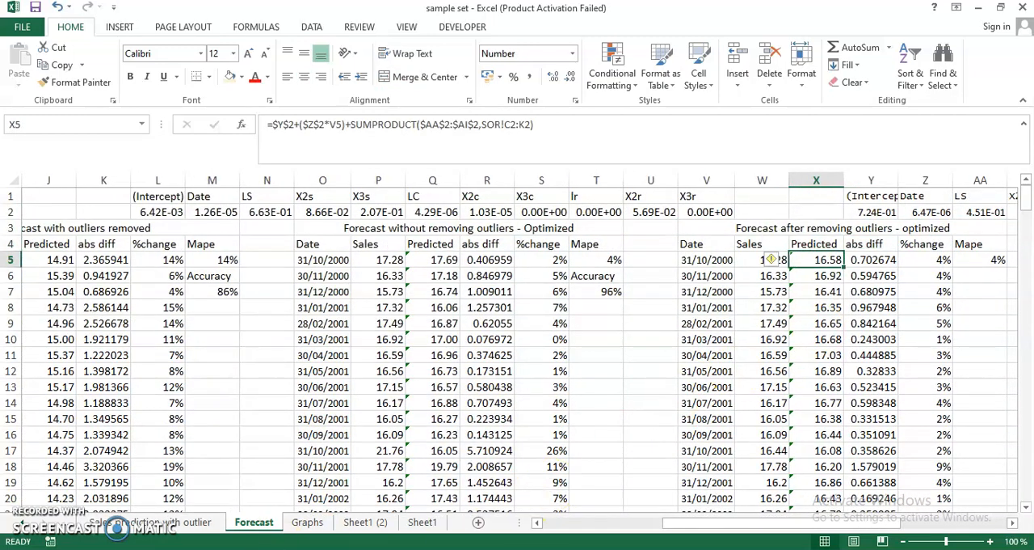
Look through the Sheet1 (2) data and the lagged sales, claims and rate columns on Sheet1
click(366, 521)
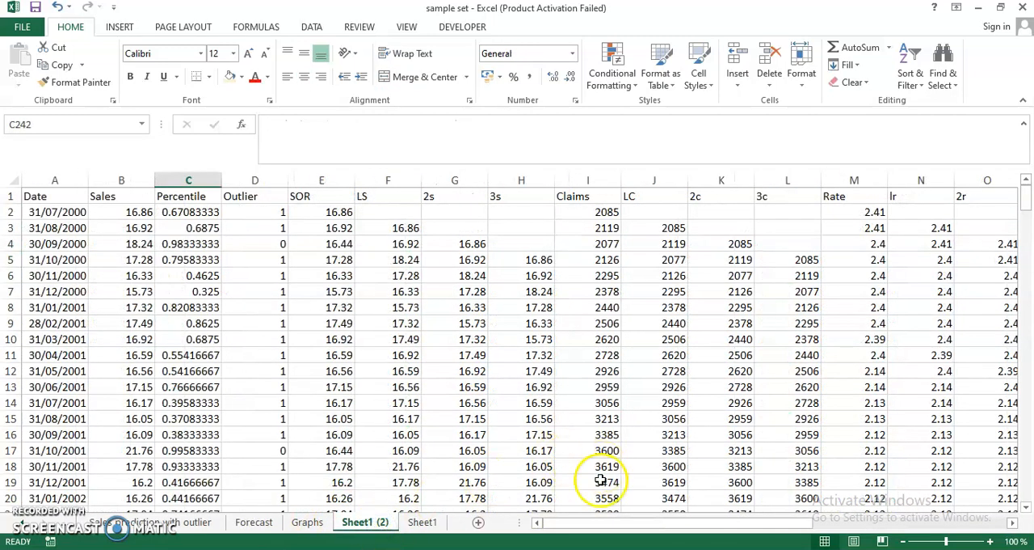
drag(596, 523, 635, 522)
drag(1032, 516, 1029, 516)
scroll(974, 470, down, 14)
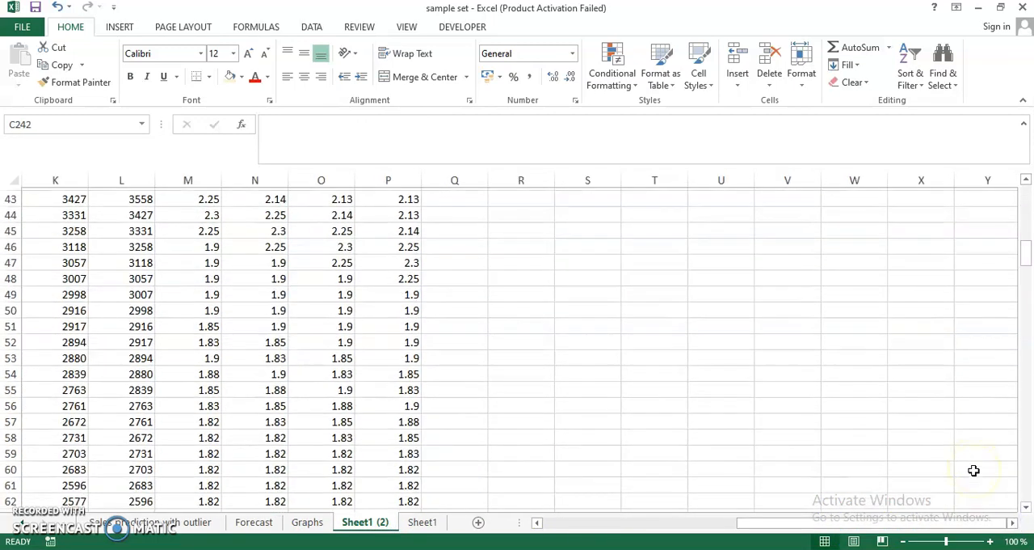
scroll(974, 471, down, 10)
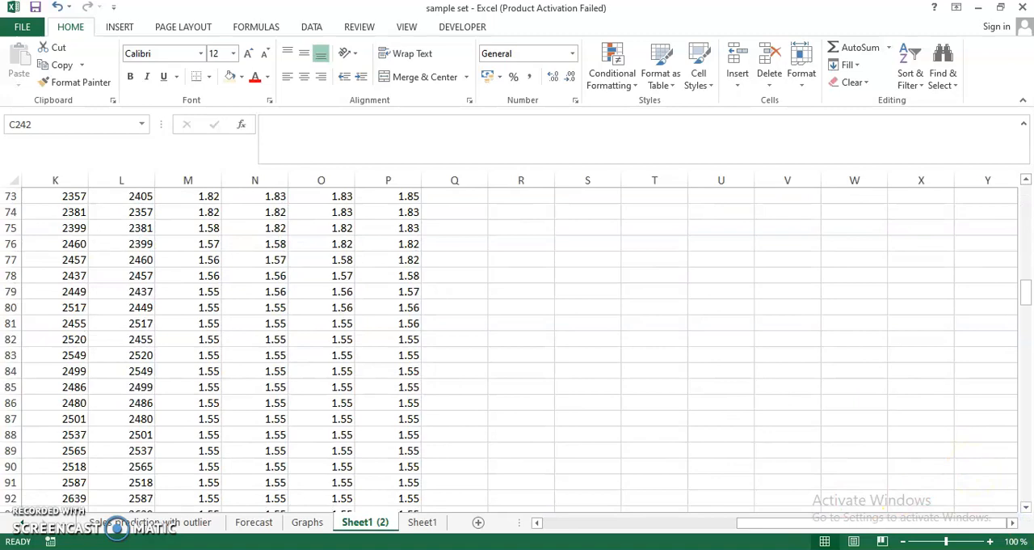
click(422, 522)
scroll(733, 345, up, 4)
scroll(733, 346, up, 20)
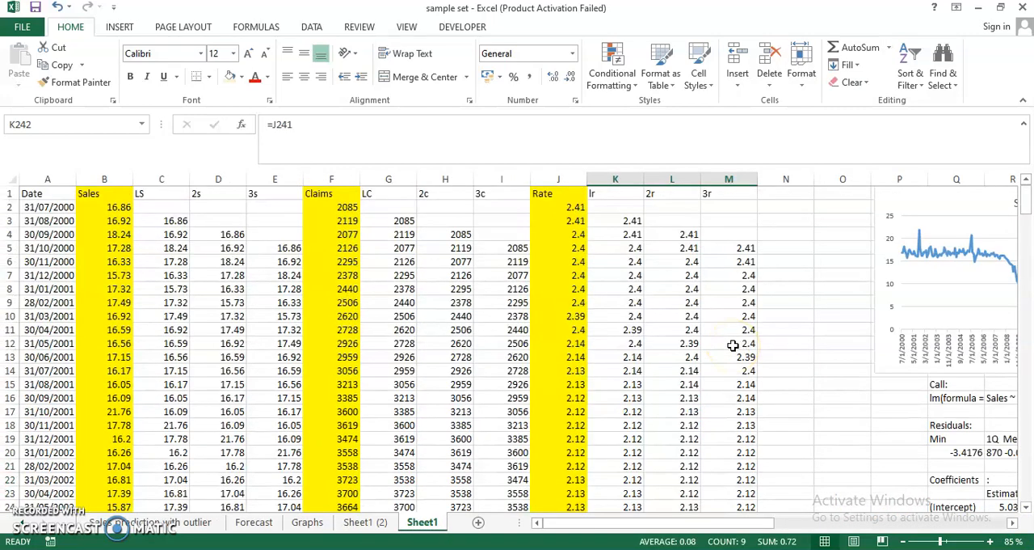
Examine the regression summary, including the residuals, coefficients and R-squared, and the Sales chart on Sheet1
scroll(733, 344, right, 5)
scroll(733, 344, down, 8)
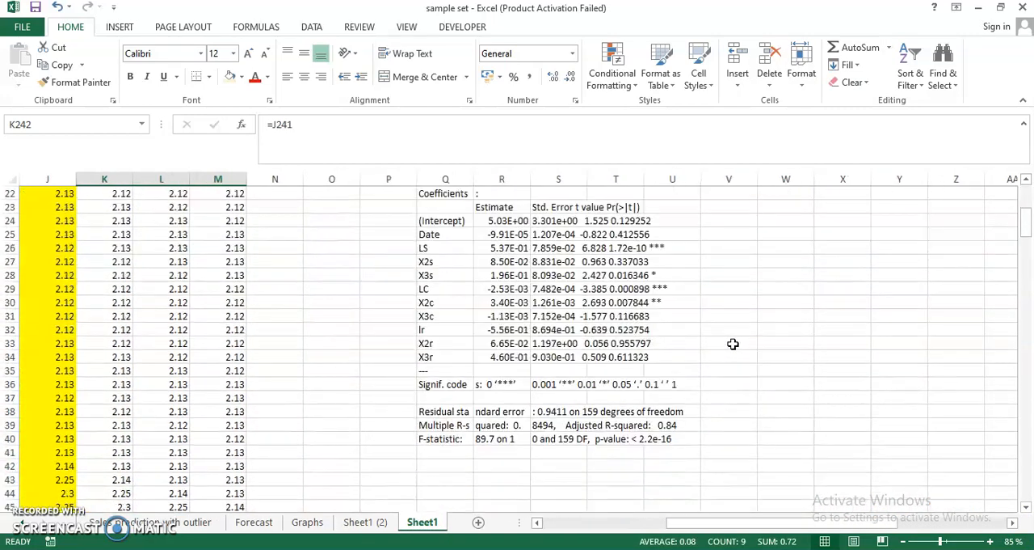
scroll(733, 345, up, 4)
scroll(733, 344, down, 4)
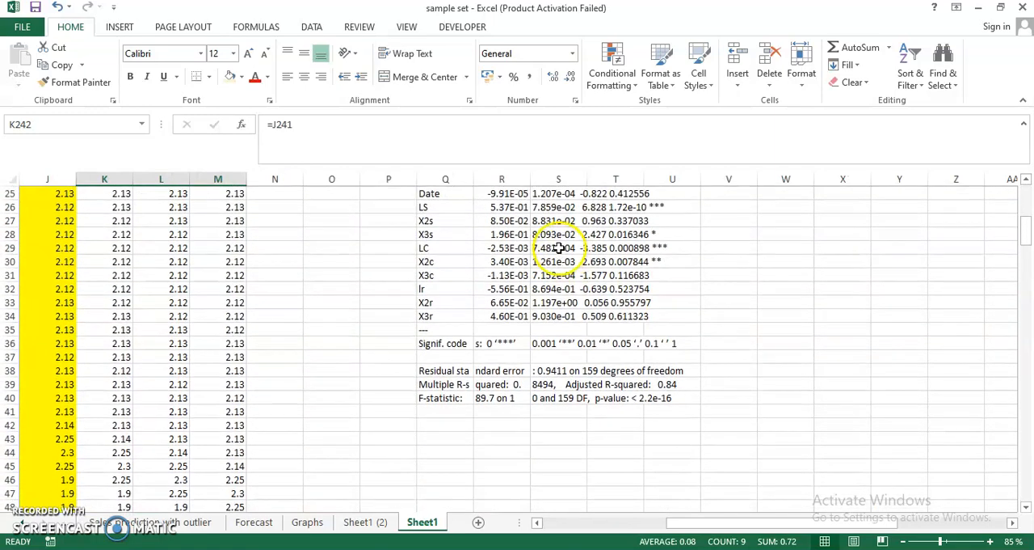
scroll(556, 268, up, 4)
scroll(556, 268, down, 2)
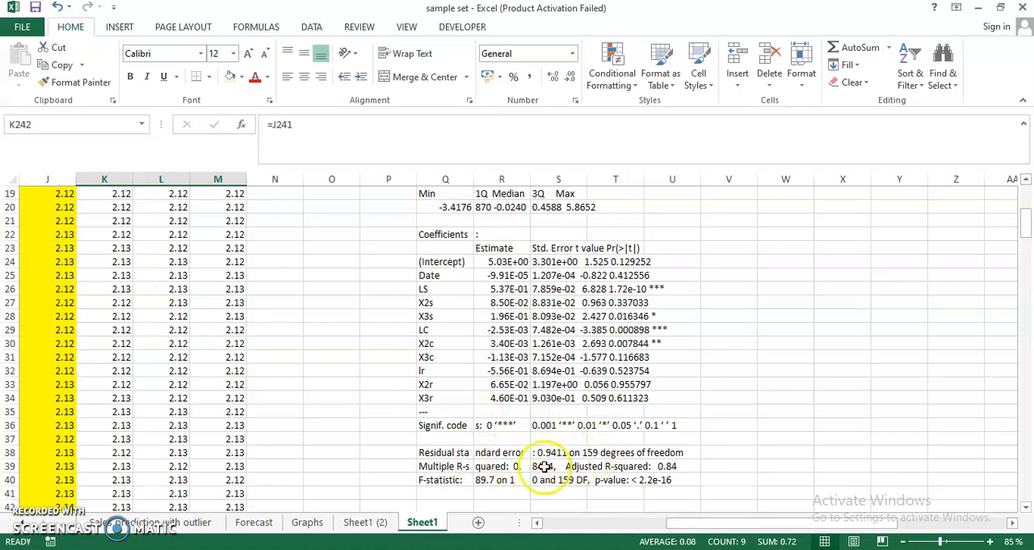
scroll(512, 432, up, 2)
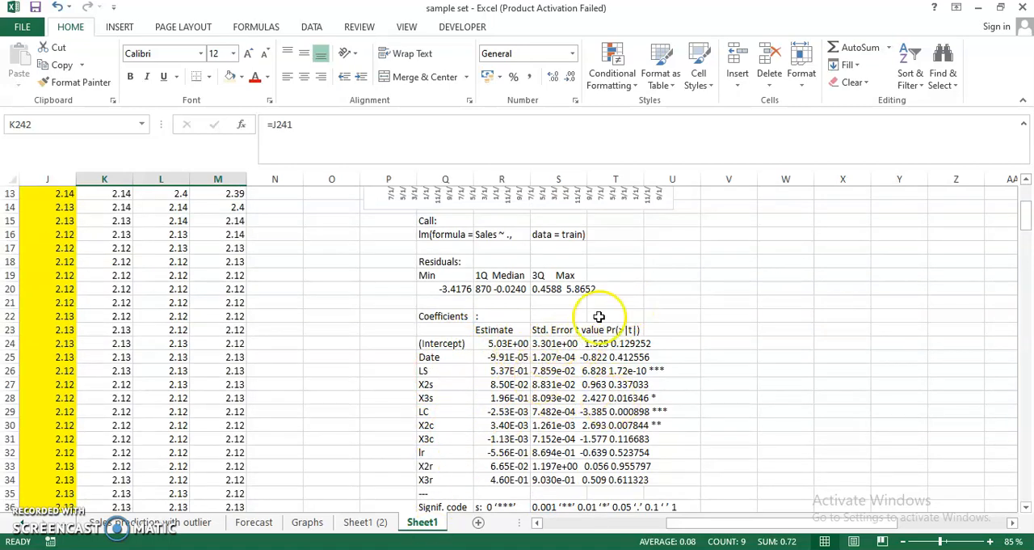
scroll(599, 316, up, 3)
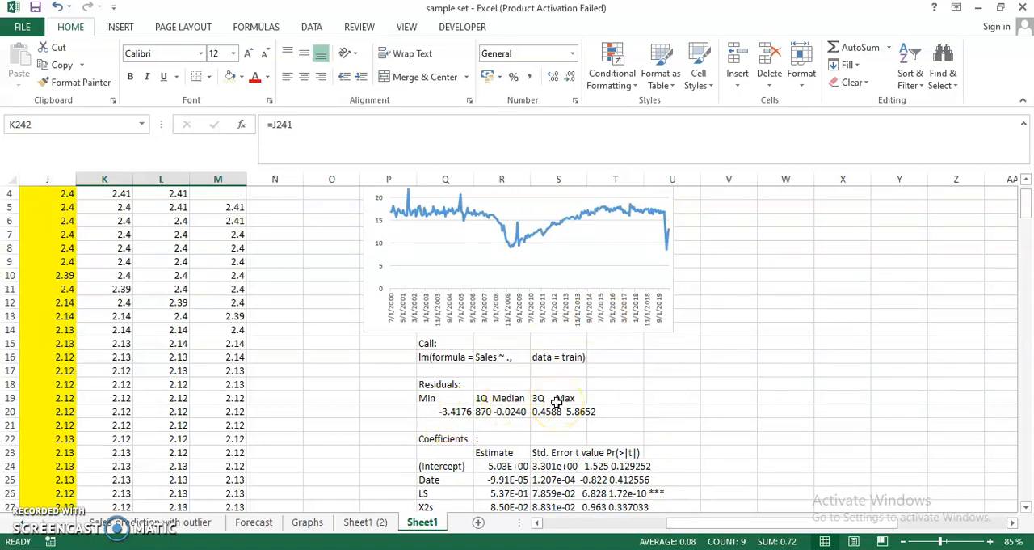
scroll(557, 401, up, 1)
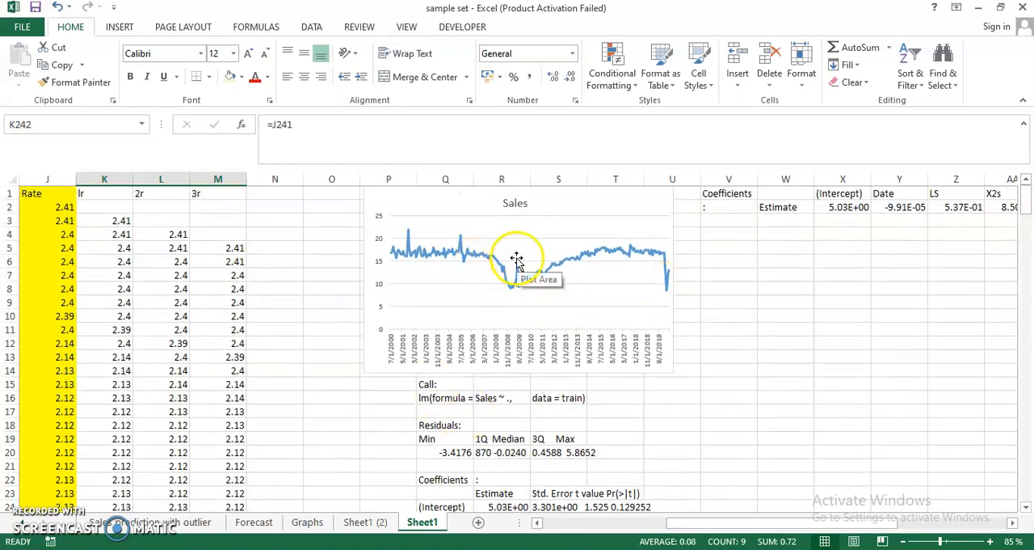
key(alt+Tab)
key(alt+shift+Tab)
scroll(399, 278, left, 3)
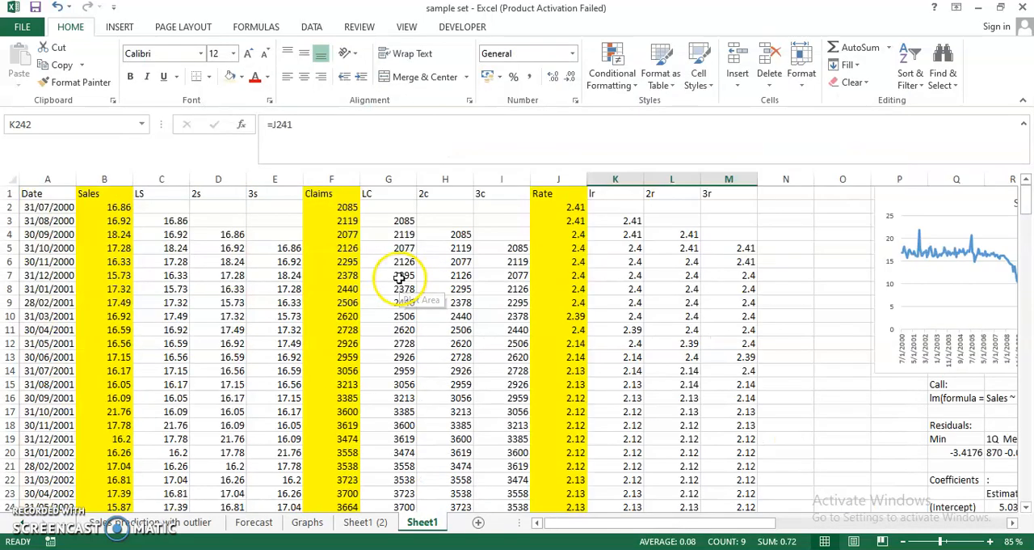
Inspect the Outlier formula in D2 and the SOR formula in E2 on Sheet1 (2)
click(366, 522)
scroll(307, 374, left, 5)
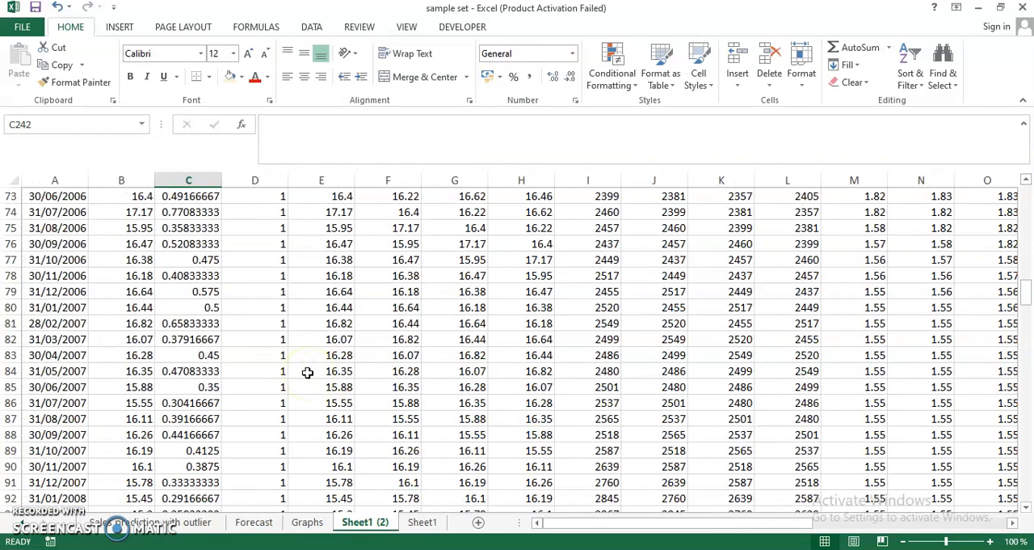
scroll(307, 372, up, 20)
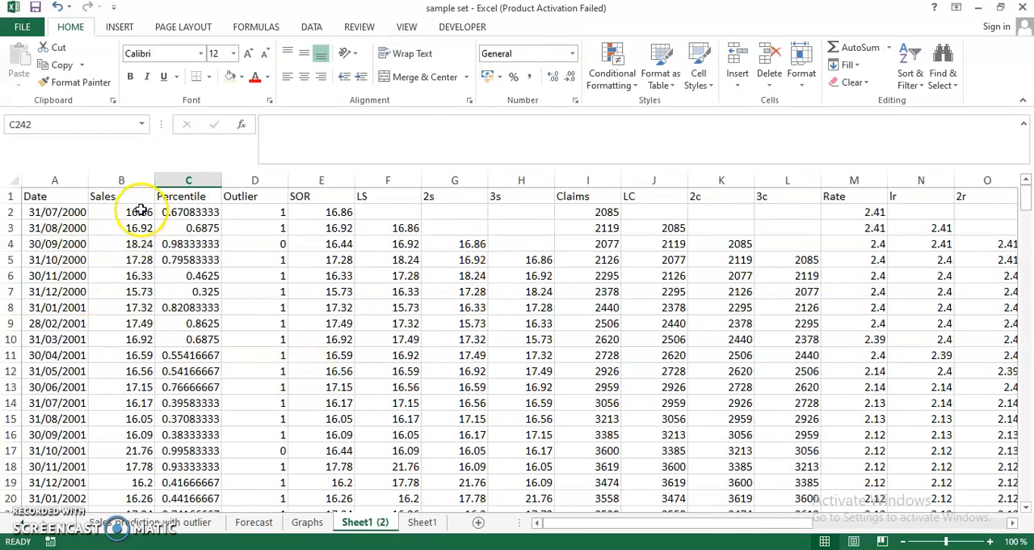
click(253, 212)
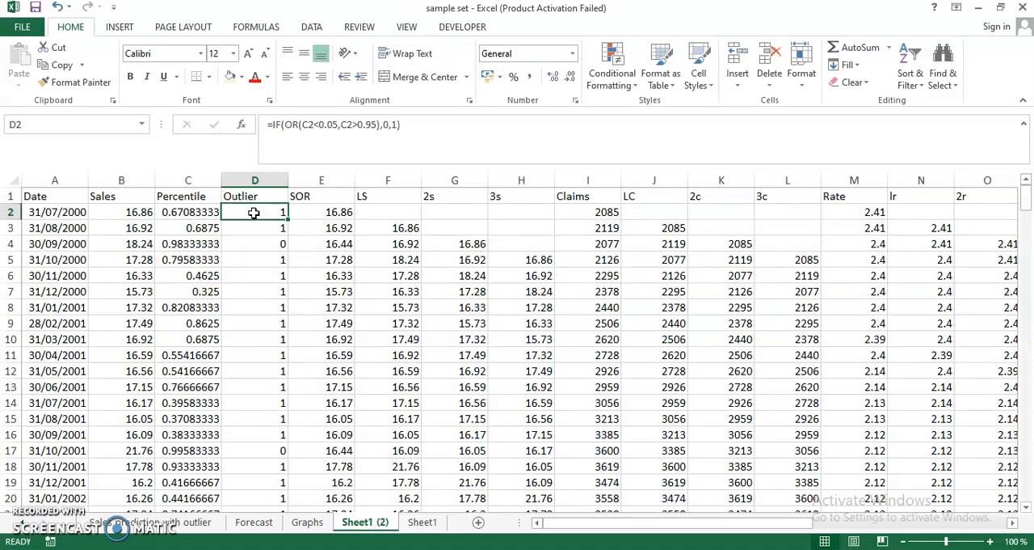
key(Left)
key(Right)
key(Right)
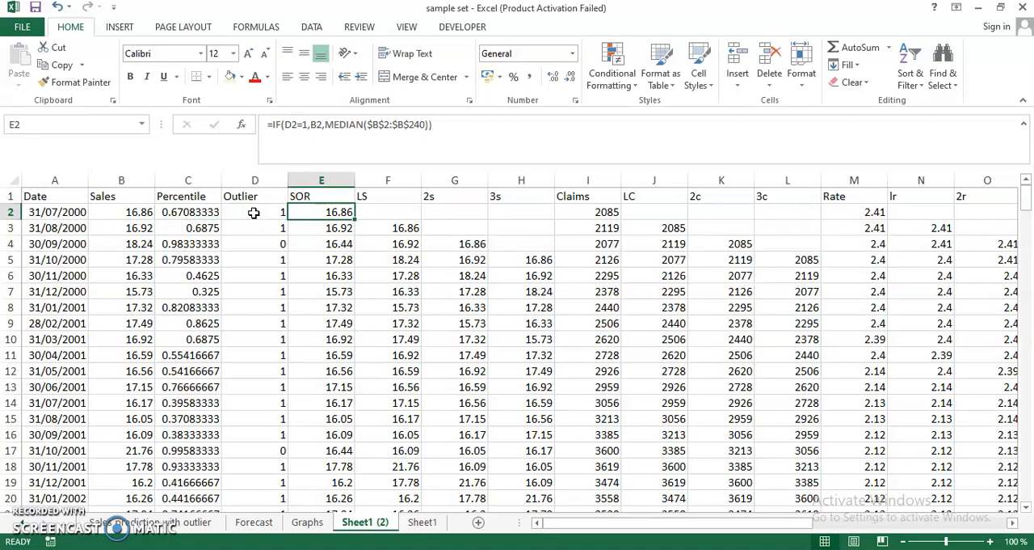
Look across row 2 from the SOR and LS columns to the lagged rate columns and return to LS
key(Right)
key(Left)
key(Right)
key(Right)
key(Left)
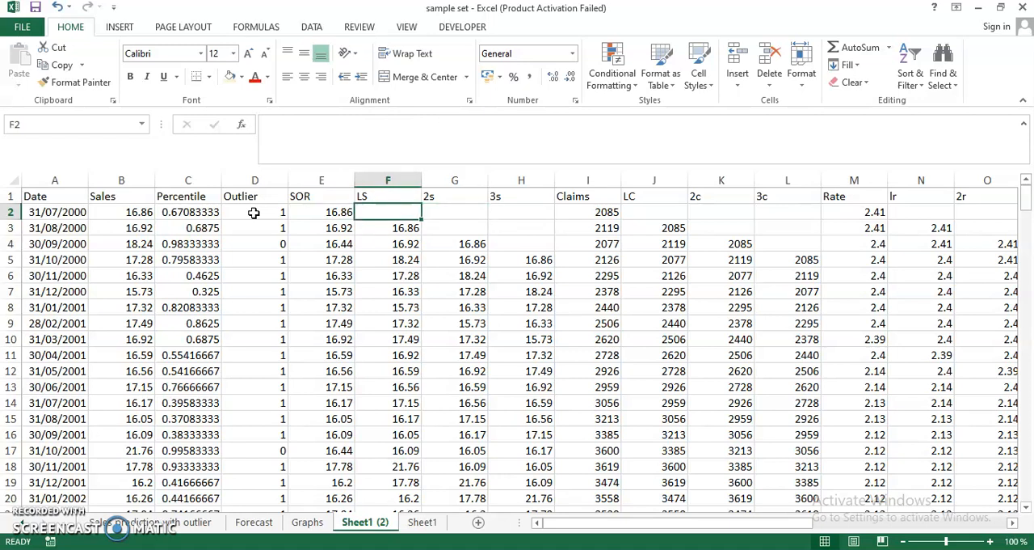
key(Right)
key(Right)
key(Right)
key(Left)
key(Left)
key(Left)
key(Right)
key(Right)
key(Left)
key(Right)
key(Left)
key(Left)
key(Right)
key(Right)
key(Right)
key(Right)
key(Right)
key(Right)
key(Right)
key(Right)
key(Right)
key(Right)
key(Left)
key(Left)
key(Left)
key(Left)
key(Left)
key(Left)
key(Left)
key(Left)
key(Left)
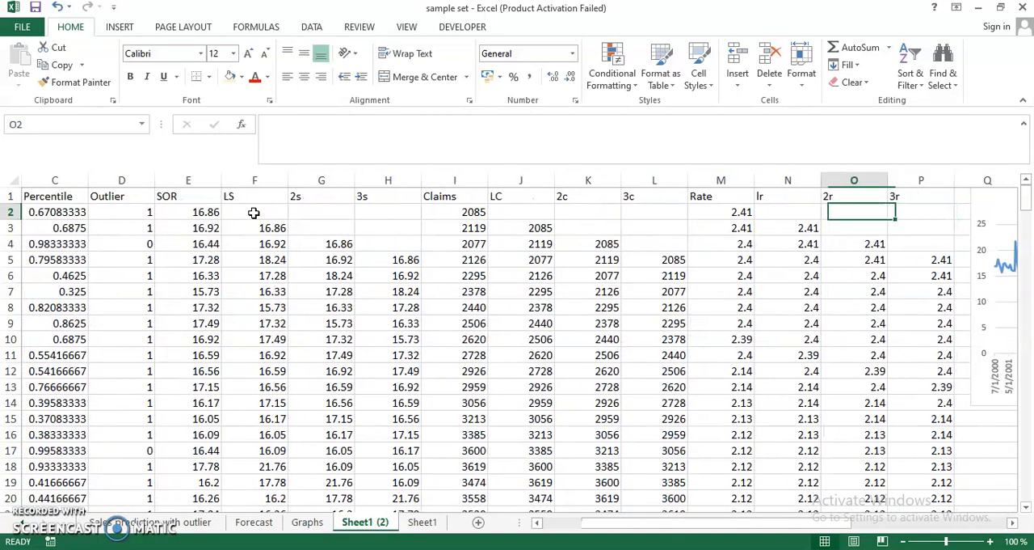
key(Left)
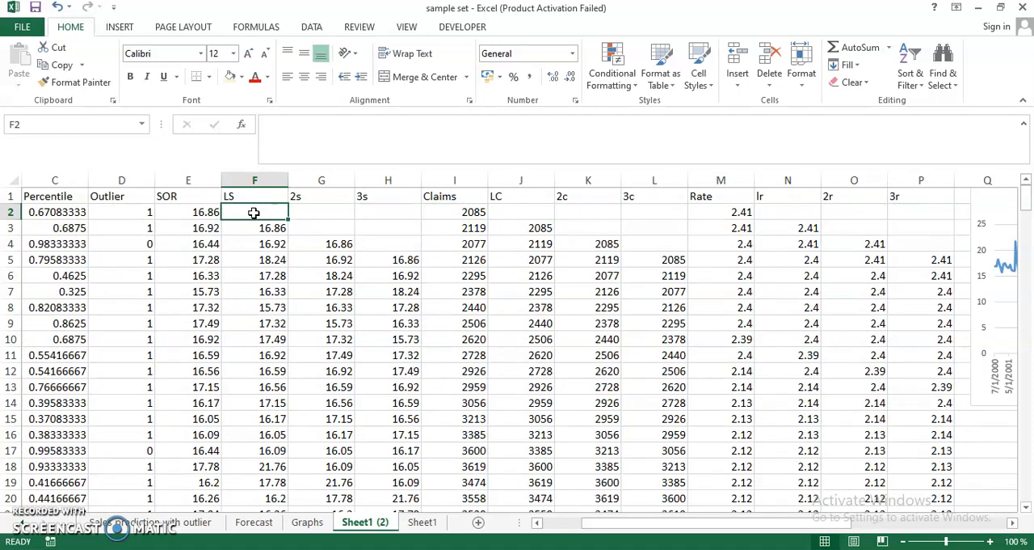
Review the 2s and 3s lagged sales columns and the Claims and Rate columns in row 2
key(Right)
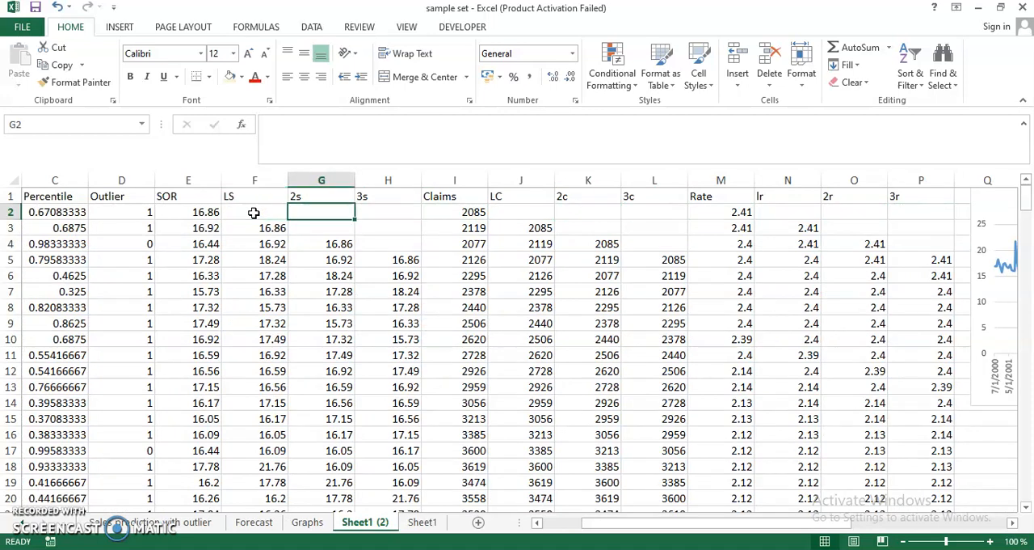
key(Right)
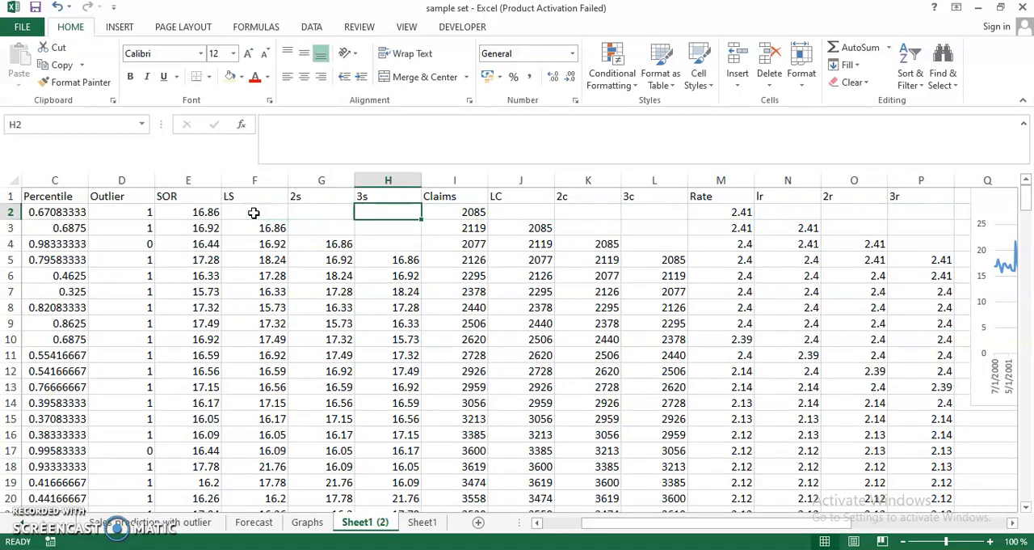
key(Right)
key(Right)
key(Left)
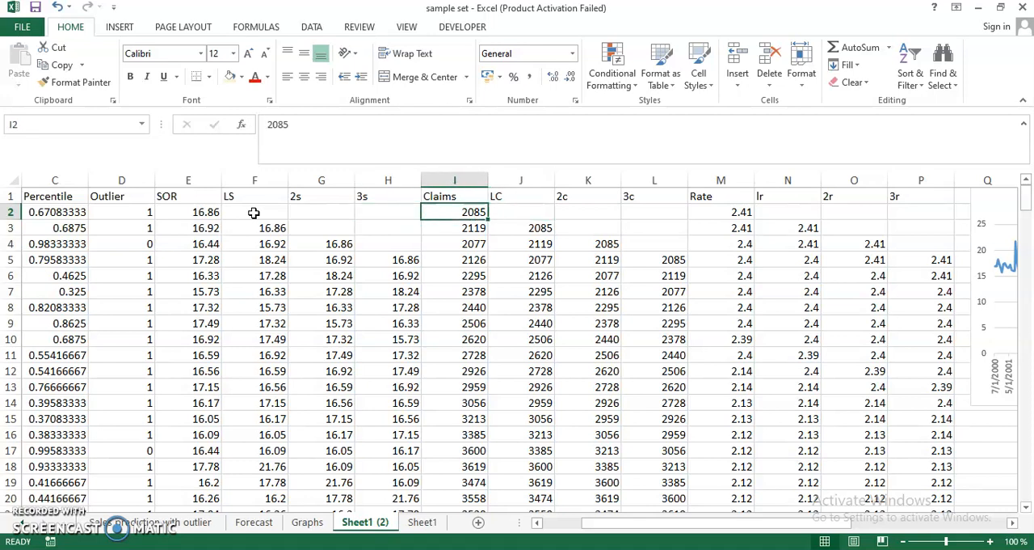
key(Right)
key(Right)
key(Right)
key(Right)
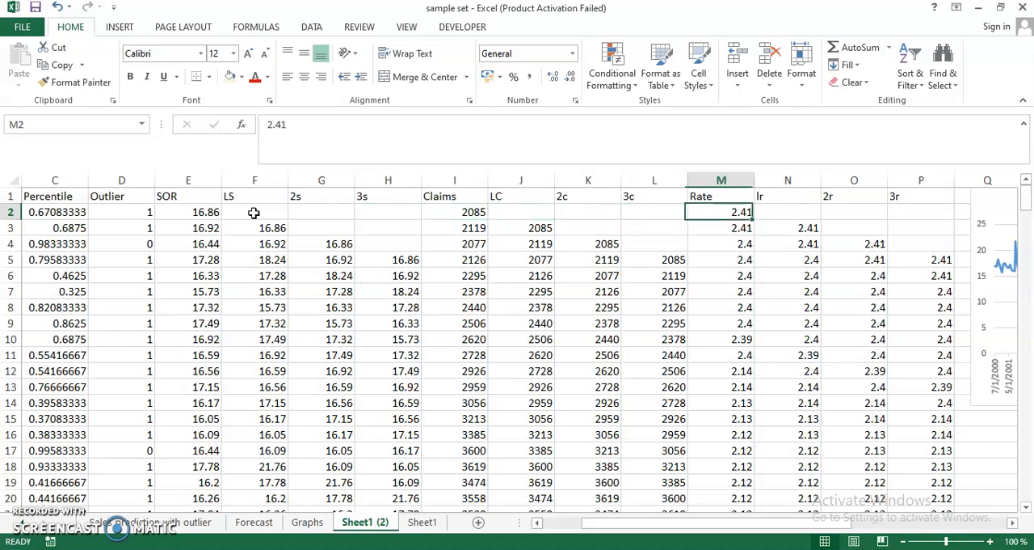
key(Left)
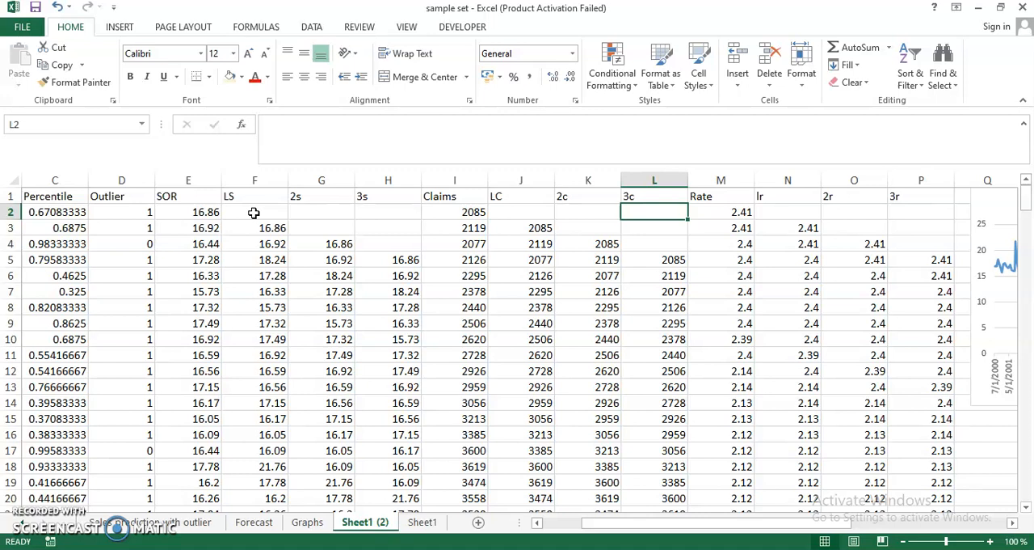
Review the lagged claims columns LC, 2c and 3c and the lagged rate columns lr, 2r and 3r
key(Left)
key(Left)
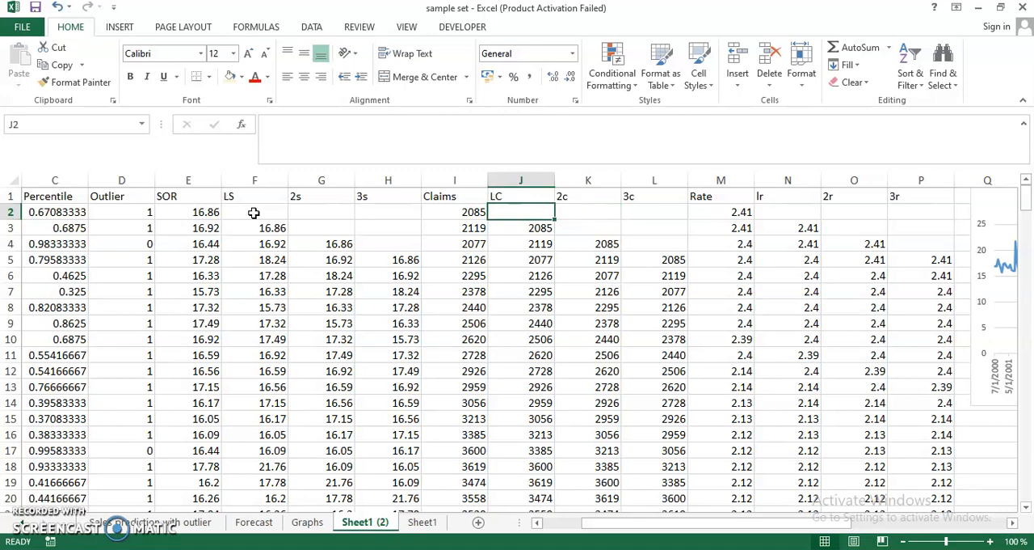
key(Right)
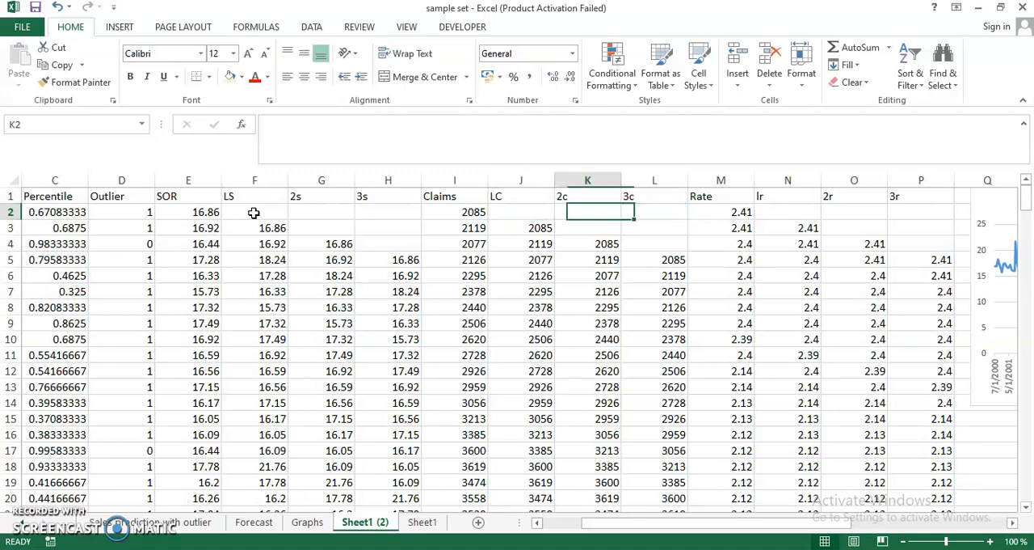
key(Left)
key(Right)
key(Right)
key(Right)
key(Right)
key(Right)
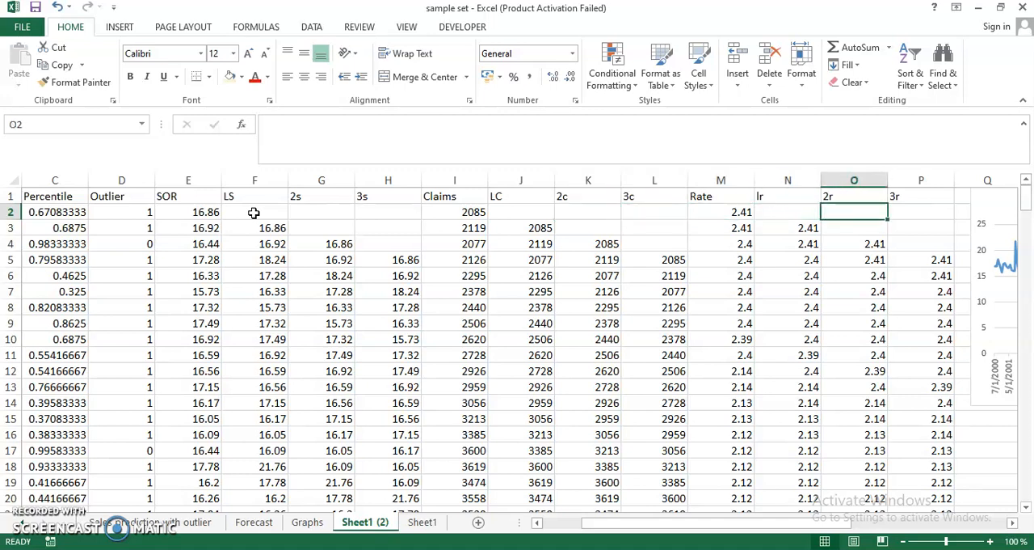
key(Left)
key(Right)
key(Right)
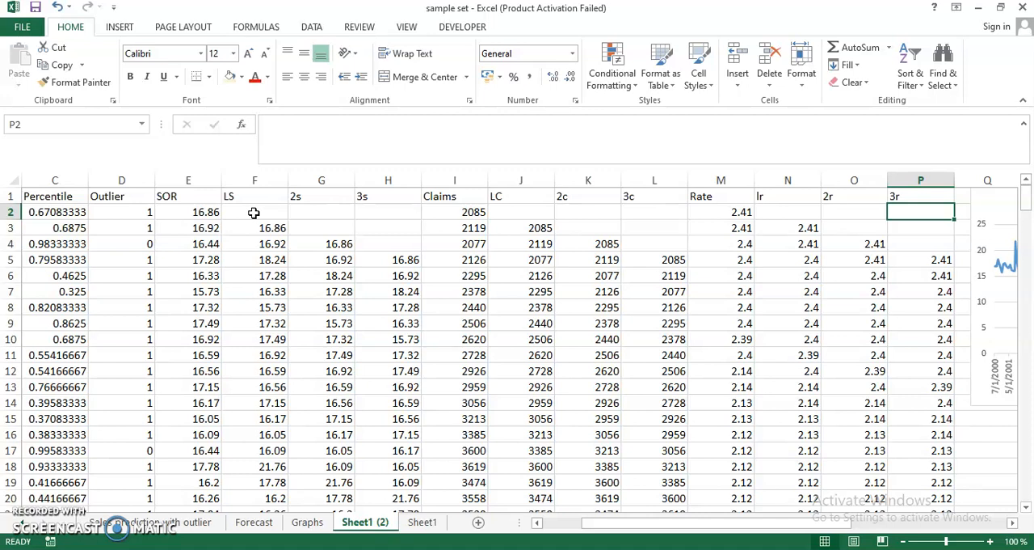
key(Right)
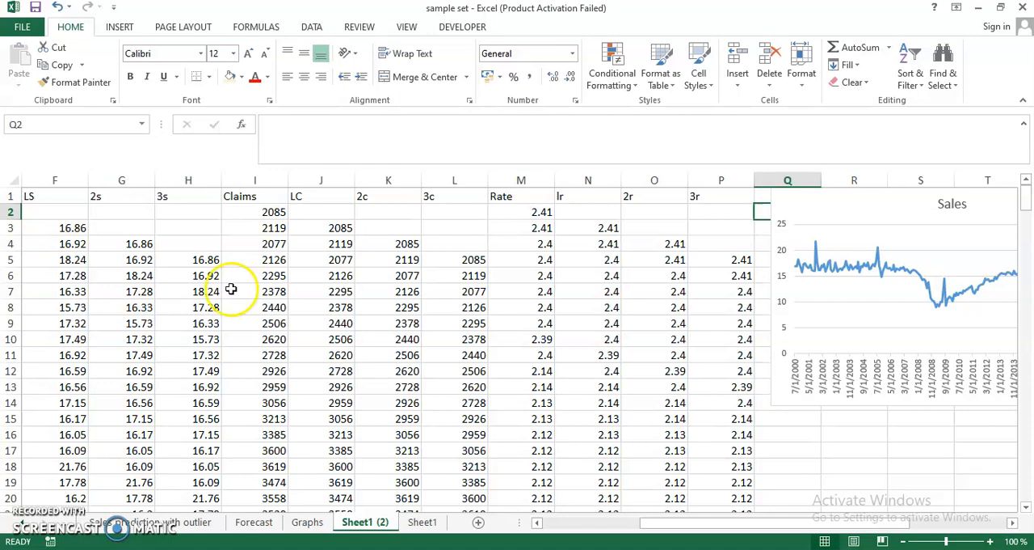
Examine the future forecast rows 239 to 241 on the Sales prediction with outlier sheet
click(184, 522)
key(Left)
key(Left)
key(Left)
key(Left)
key(Left)
key(Left)
key(Left)
key(Left)
key(Left)
key(Left)
key(Left)
key(Left)
key(Left)
key(Left)
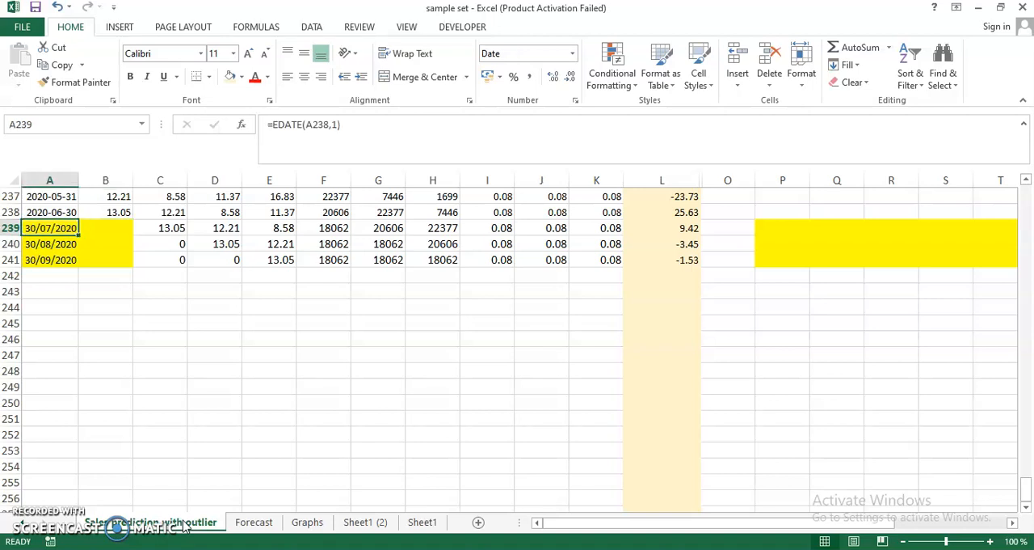
key(Down)
key(Down)
key(Up)
key(Up)
key(Down)
key(Down)
key(Down)
key(Up)
key(Up)
key(Up)
key(Right)
key(Right)
key(Right)
key(Right)
key(Right)
key(Right)
key(Right)
key(Right)
key(Right)
key(Right)
key(Left)
key(Left)
key(Left)
key(Left)
key(Left)
key(Left)
key(Left)
key(Left)
key(Left)
key(Left)
Copy the forecast rows A239:L241 to A242:L244 and recalculate the workbook
key(shift+Right)
key(shift+Right)
key(shift+Right)
key(shift+Right)
key(shift+Right)
key(shift+Right)
key(shift+Right)
key(shift+Right)
key(shift+Right)
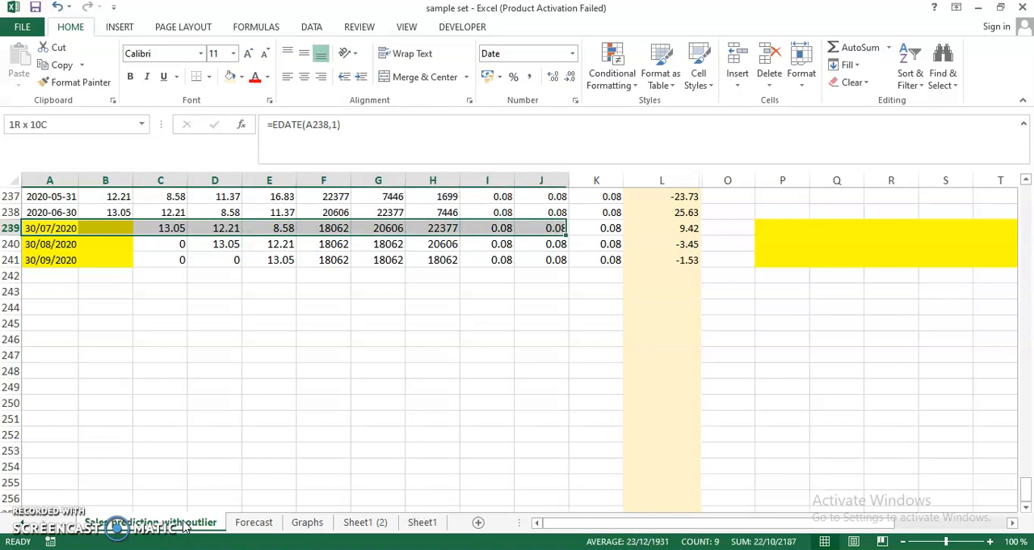
key(shift+Right)
key(shift+Right)
key(shift+Down)
key(shift+Down)
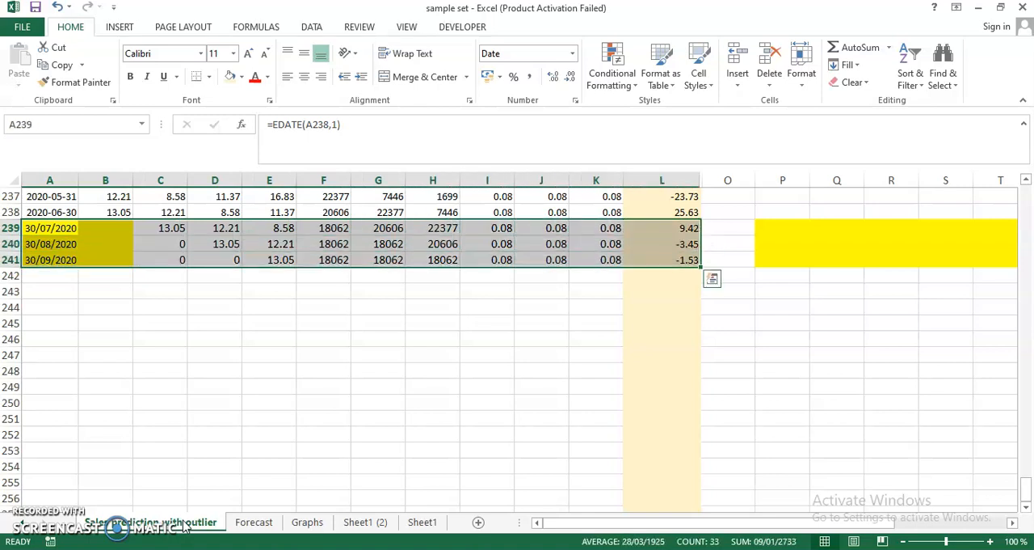
key(ctrl+c)
key(Down)
key(Down)
key(Down)
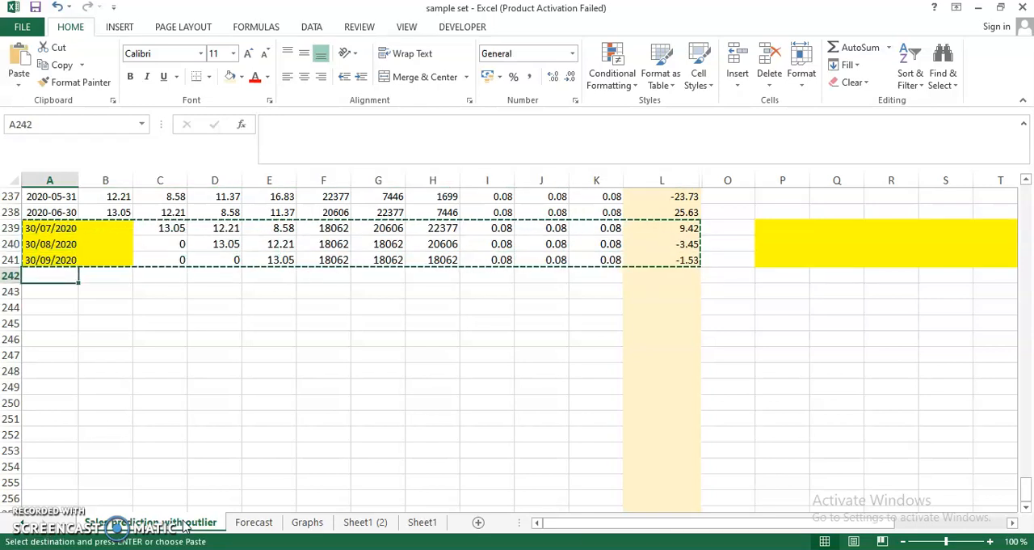
key(Return)
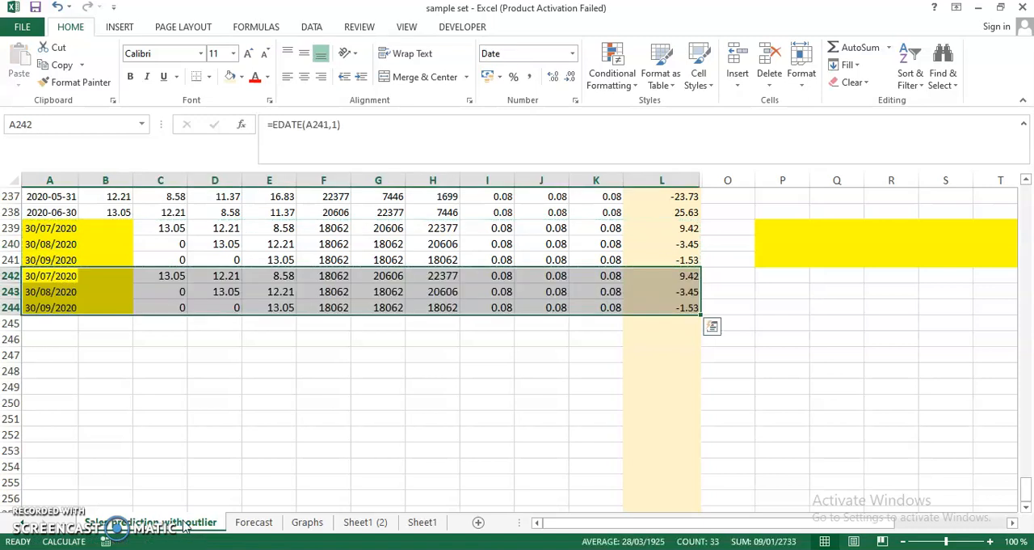
key(F9)
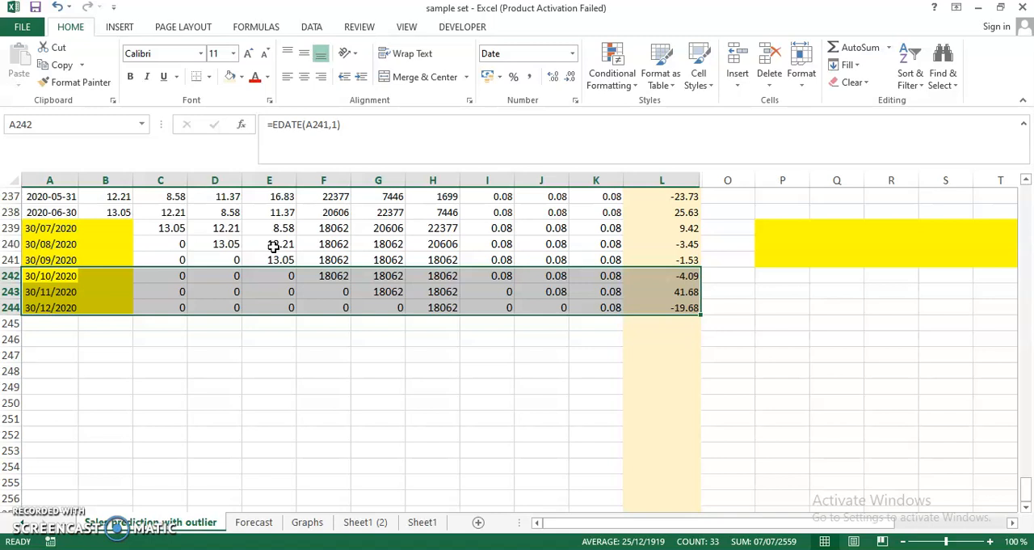
Undo the pasting of the forecast rows into A242:L244 and cancel the copy selection
key(ctrl+z)
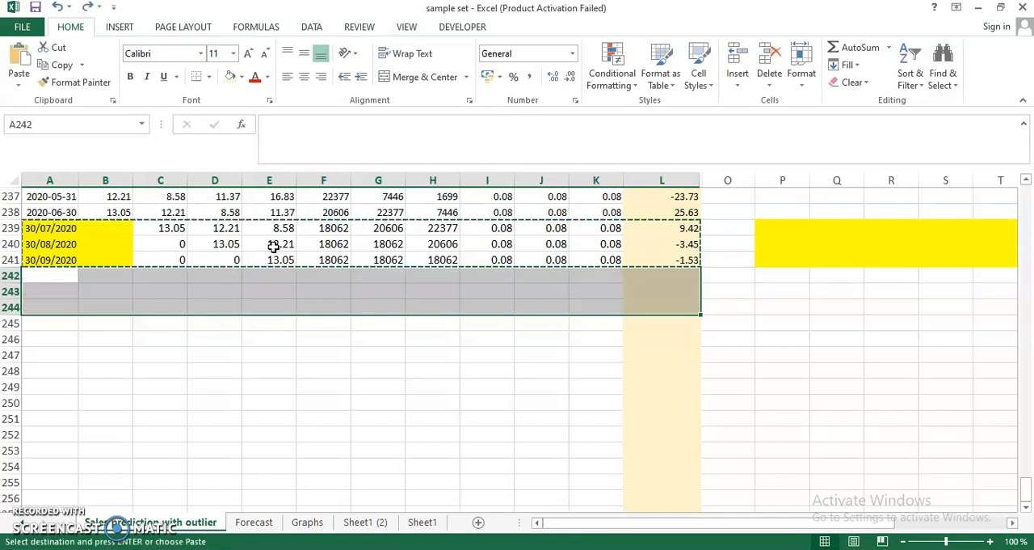
key(Escape)
click(264, 302)
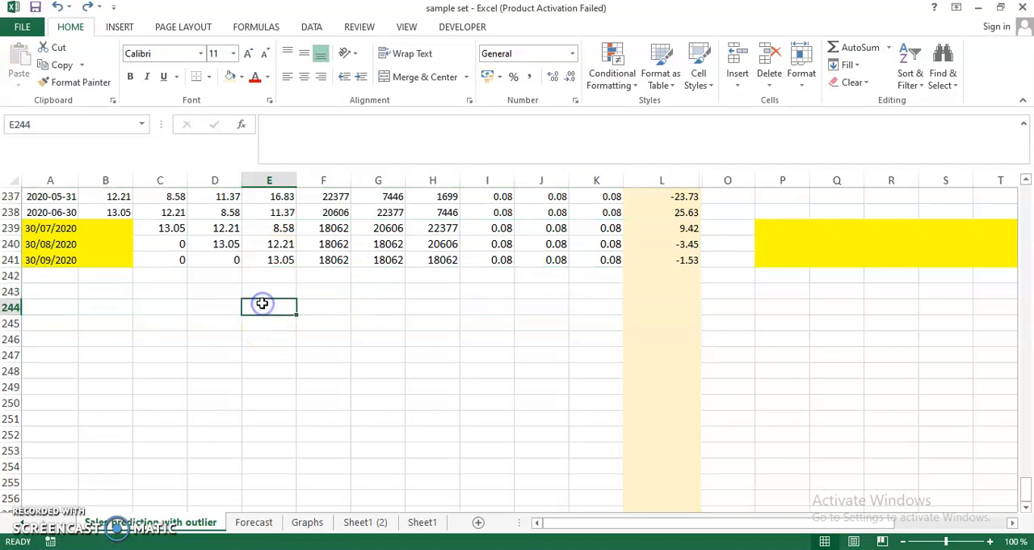
Inspect the lagged sales and claims formulas for 30/07/2020 in cells C239 to F239
scroll(263, 302, up, 3)
scroll(263, 302, up, 1)
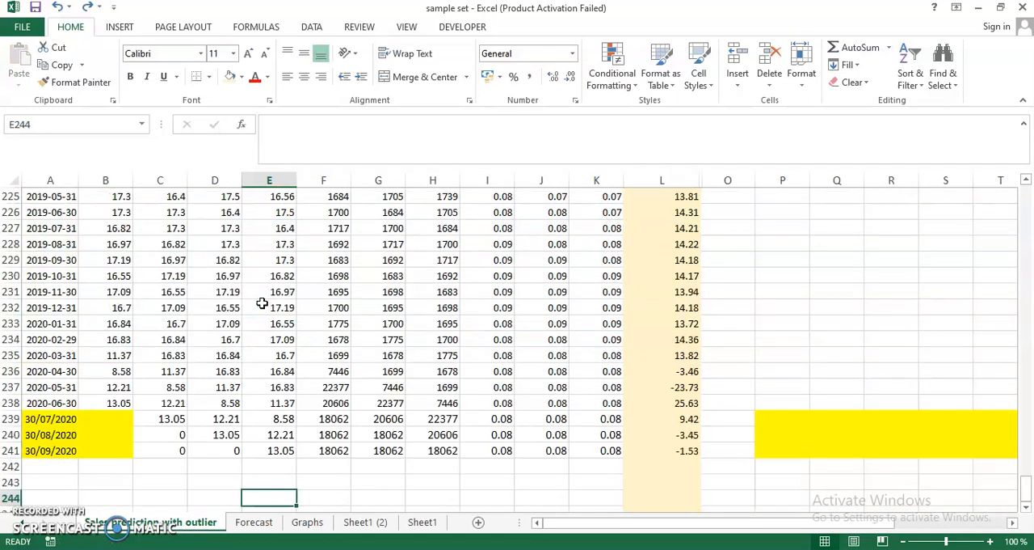
click(156, 420)
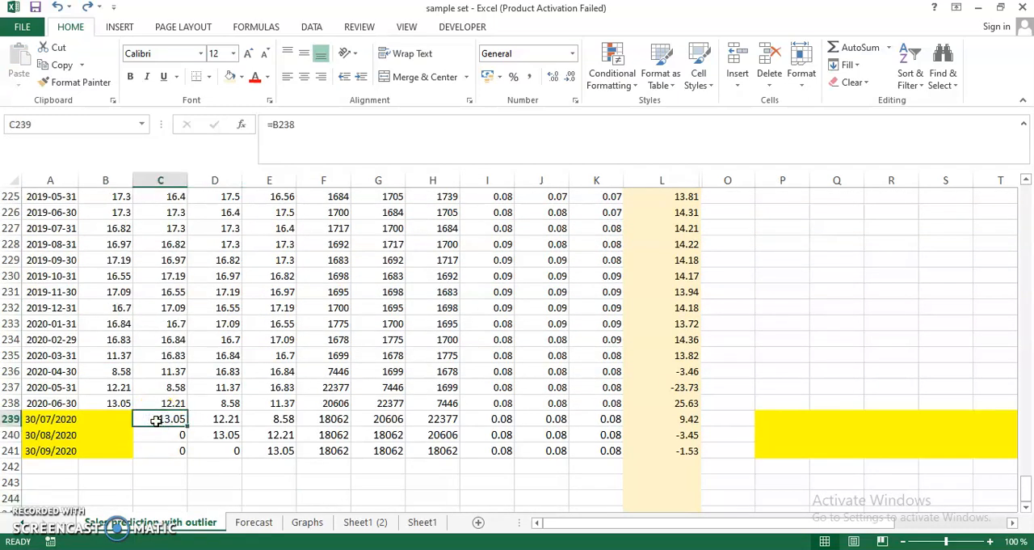
key(Right)
key(Right)
key(Left)
key(Right)
key(Left)
key(Left)
key(Right)
key(Right)
key(Right)
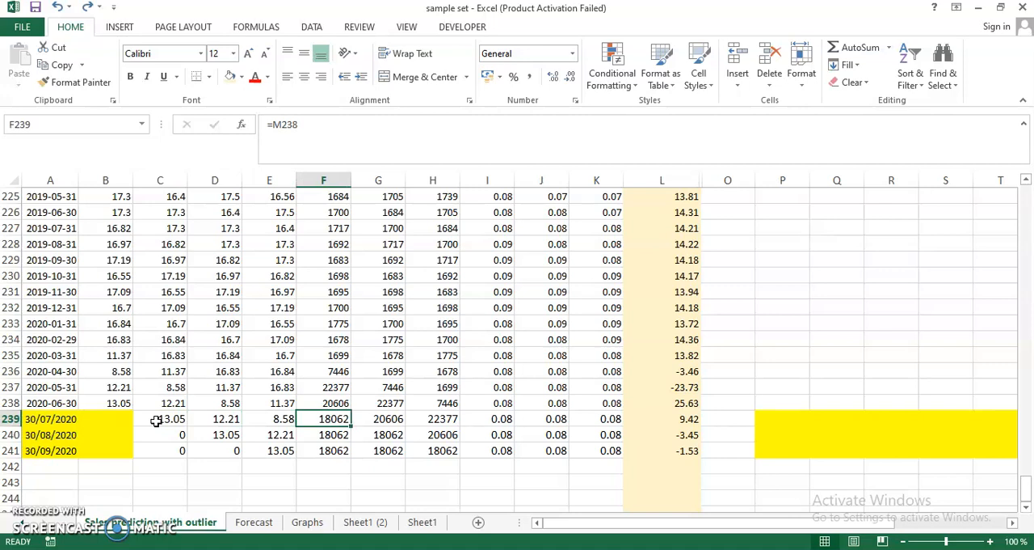
Review the earlier LC values in column F from row 239 back up to the column heading
key(Up)
key(Up)
key(Up)
key(Up)
key(Up)
key(Up)
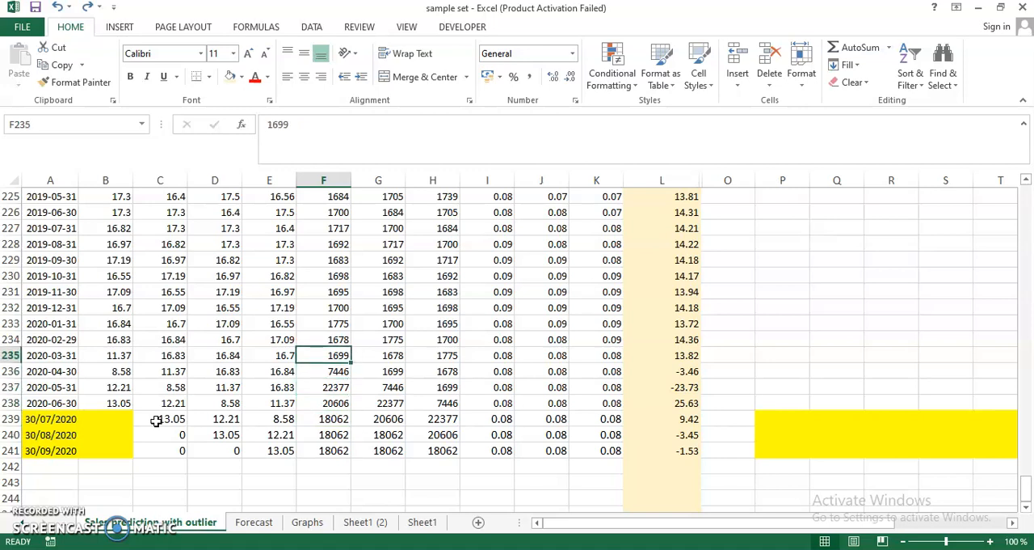
key(Up)
key(Up)
key(Up)
key(Up)
key(Up)
key(Up)
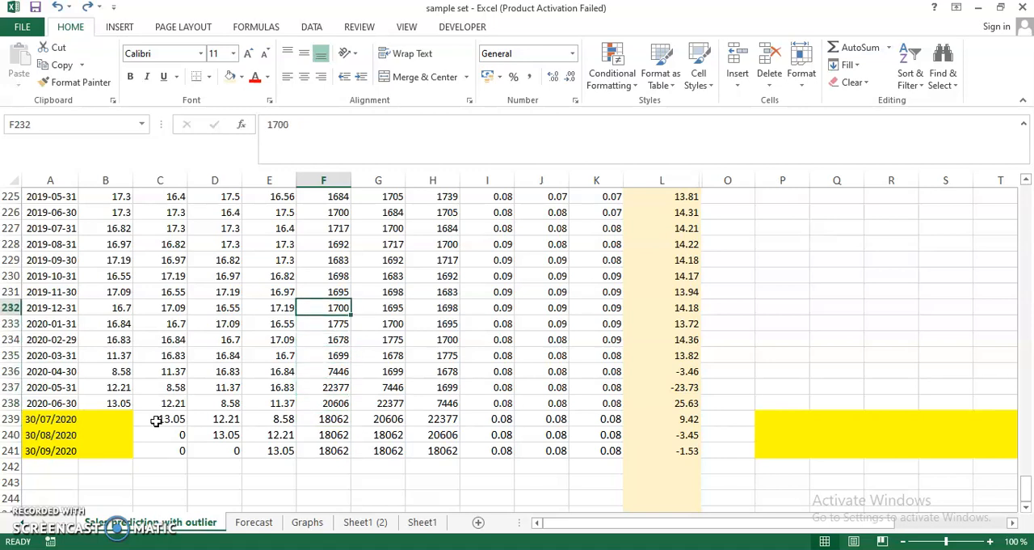
key(ctrl+Up)
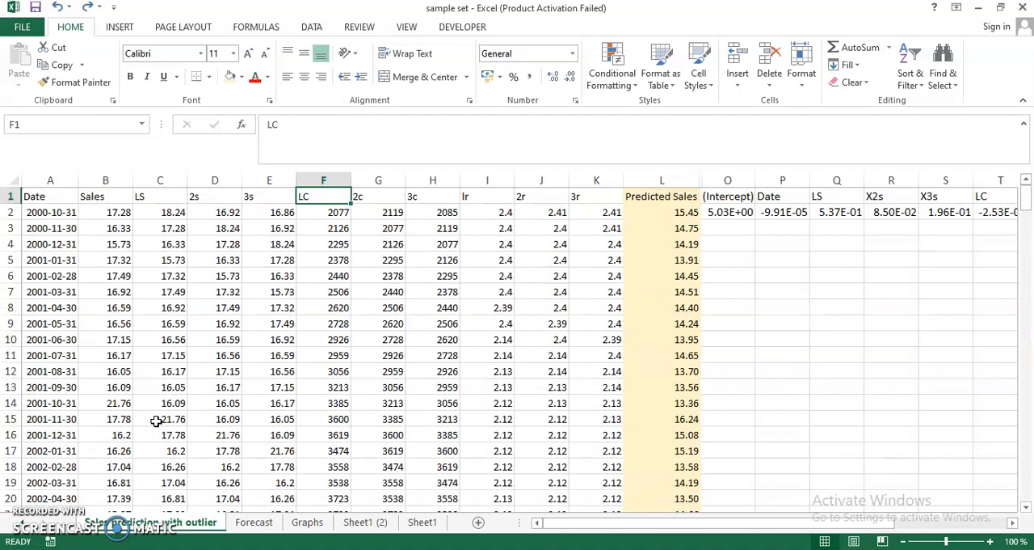
Go by way of the Forecast sheet to the Graphs sheet and compare the four sales forecast charts
click(272, 523)
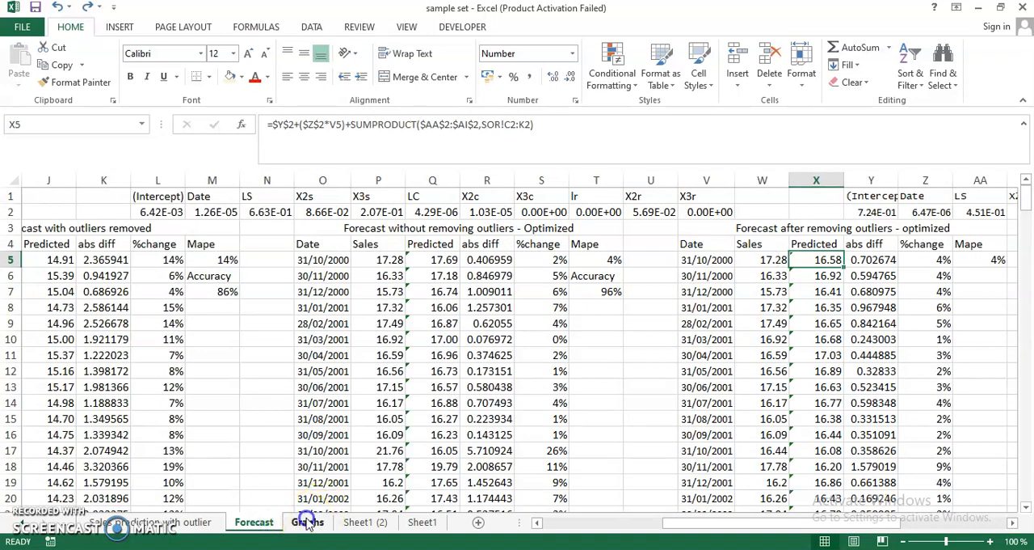
click(307, 523)
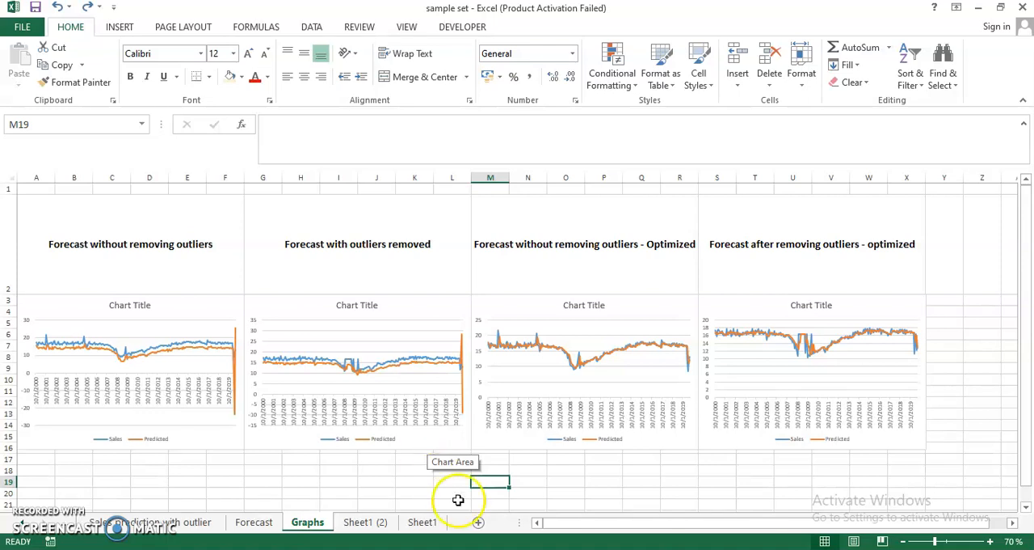
Switch to RStudio and place the focus in the console showing the correlation output
mouse_move(538, 549)
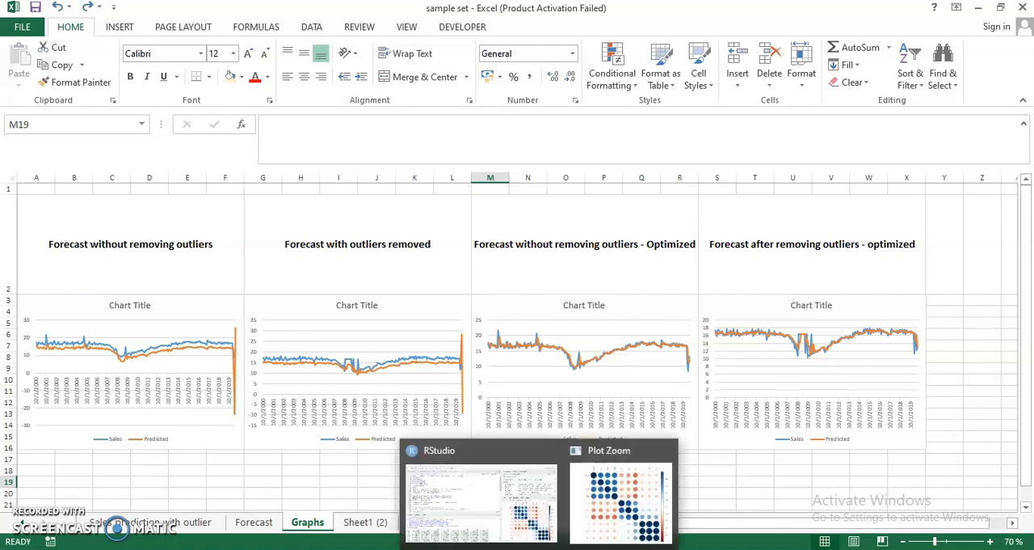
click(533, 522)
click(361, 429)
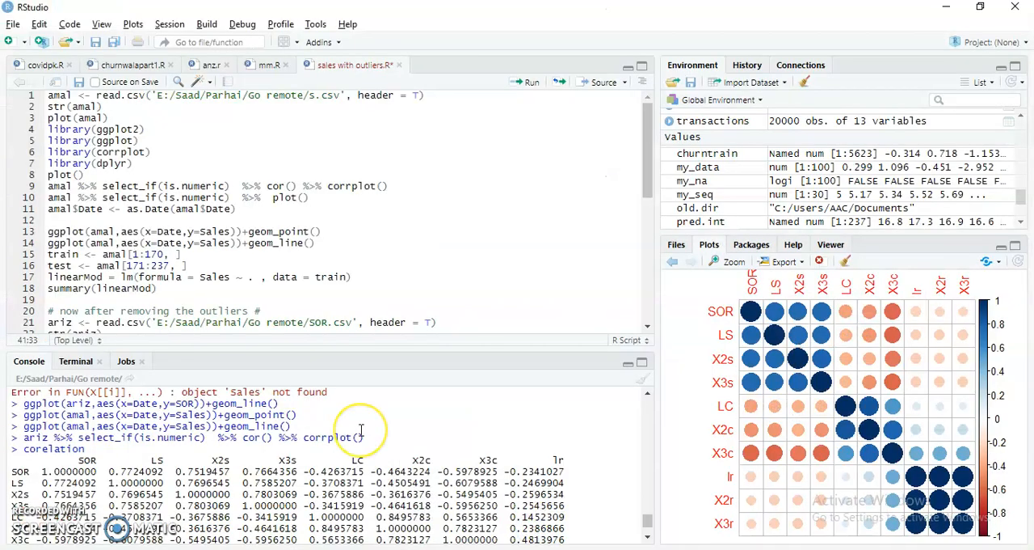